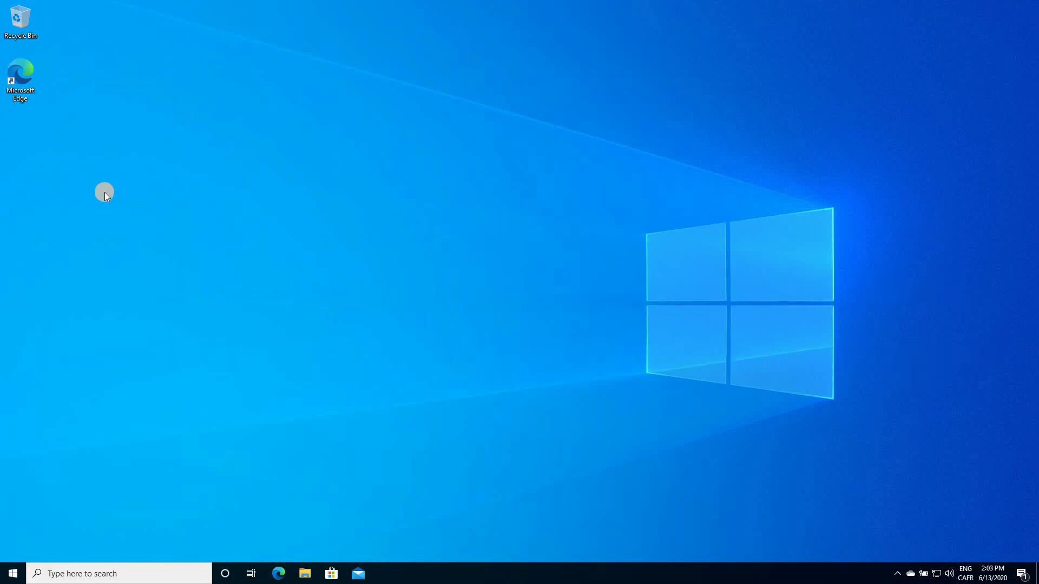
Open Microsoft Store from Windows search
left_click(89, 575)
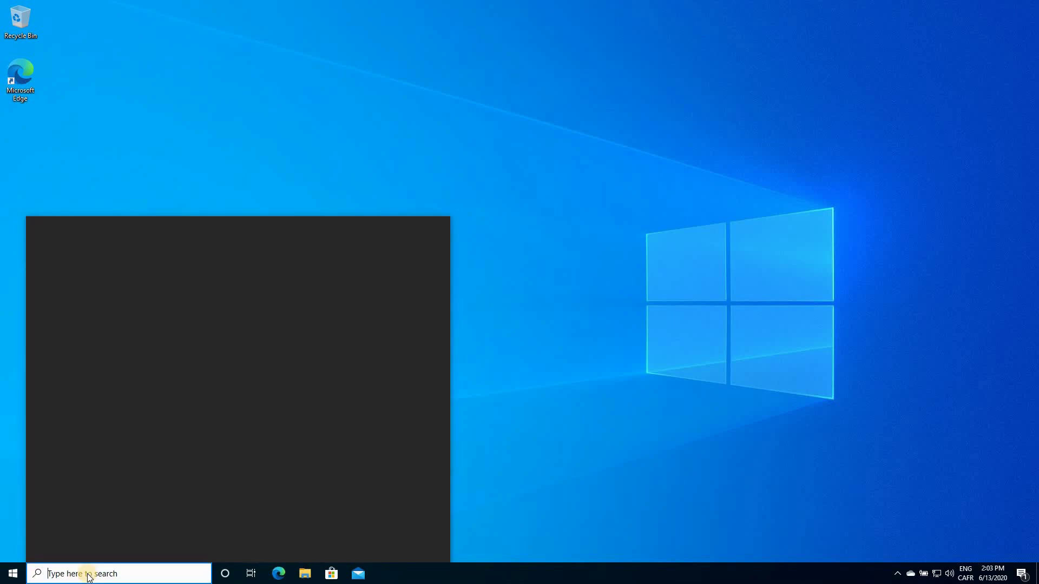
type("store")
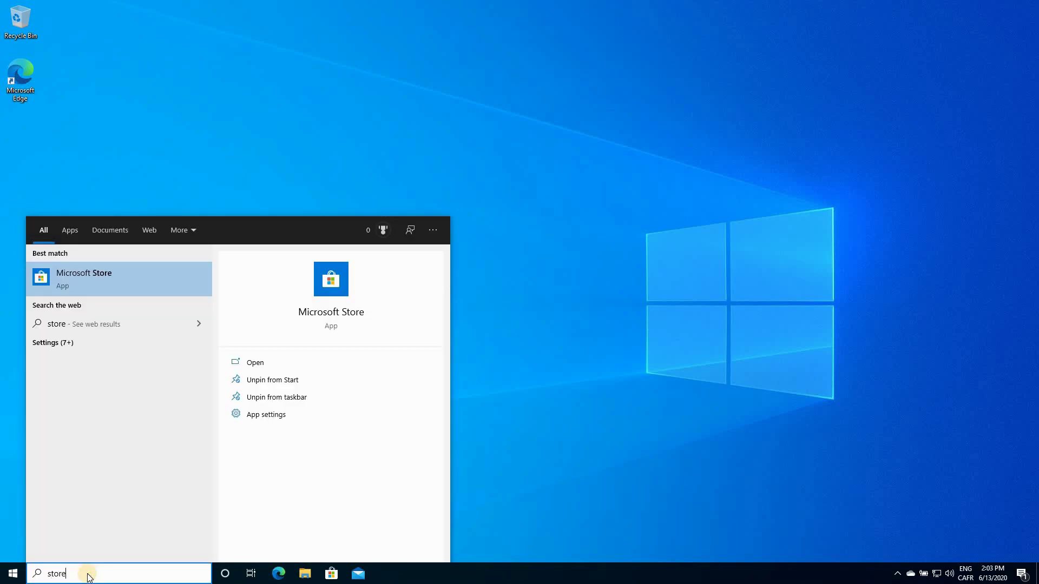
left_click(80, 273)
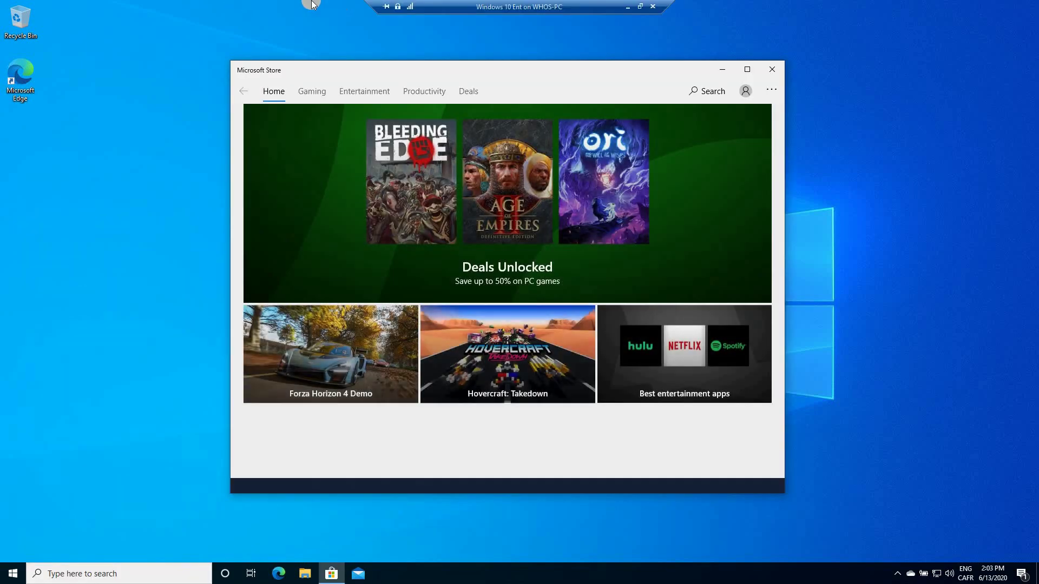
Find 'Windows configuration designer' in the Store and install the app
left_click(701, 91)
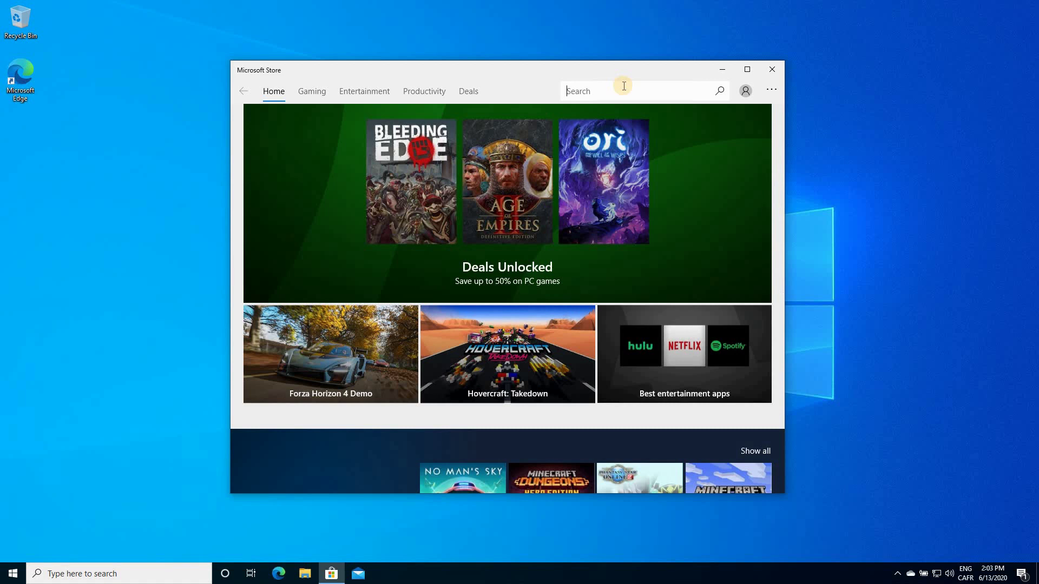
type("Windows configuration designer")
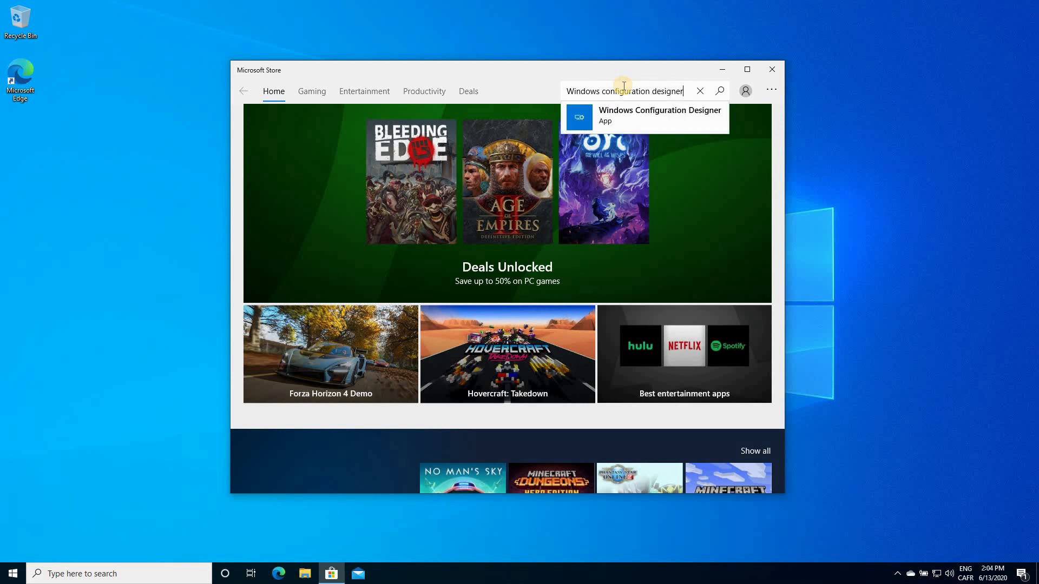
key("Return")
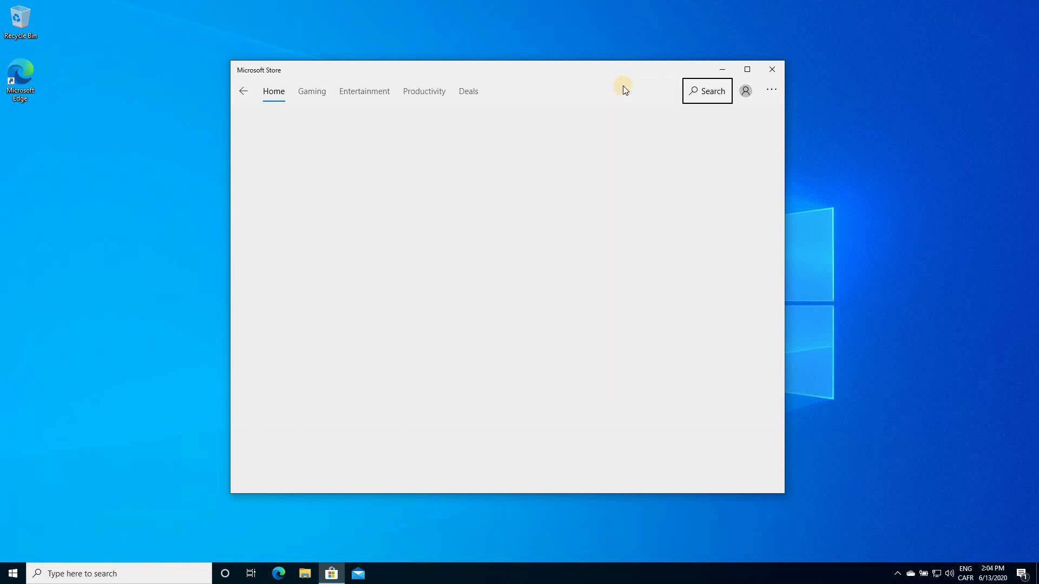
left_click(291, 282)
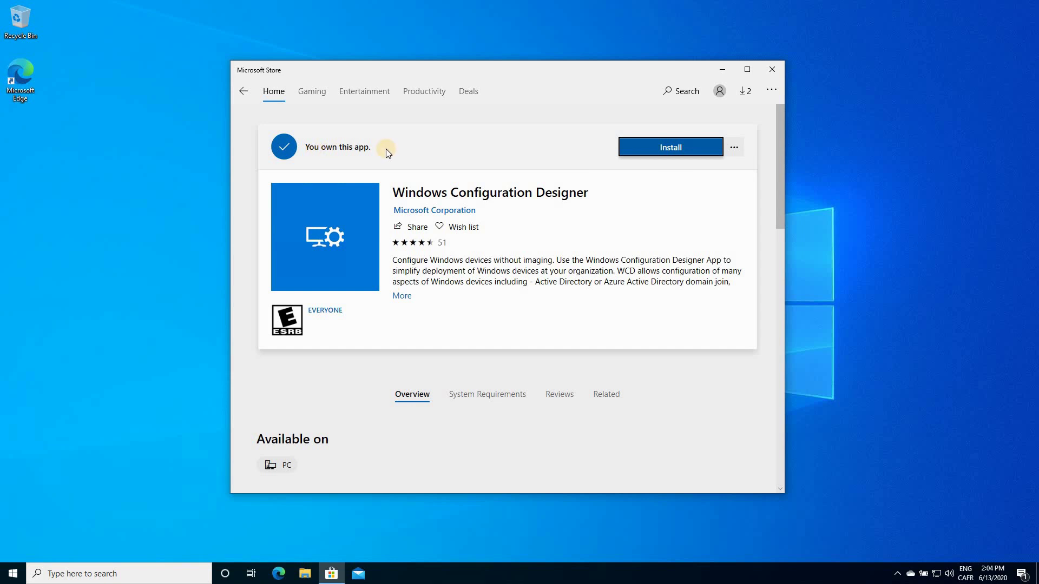
left_click(658, 156)
left_click(670, 148)
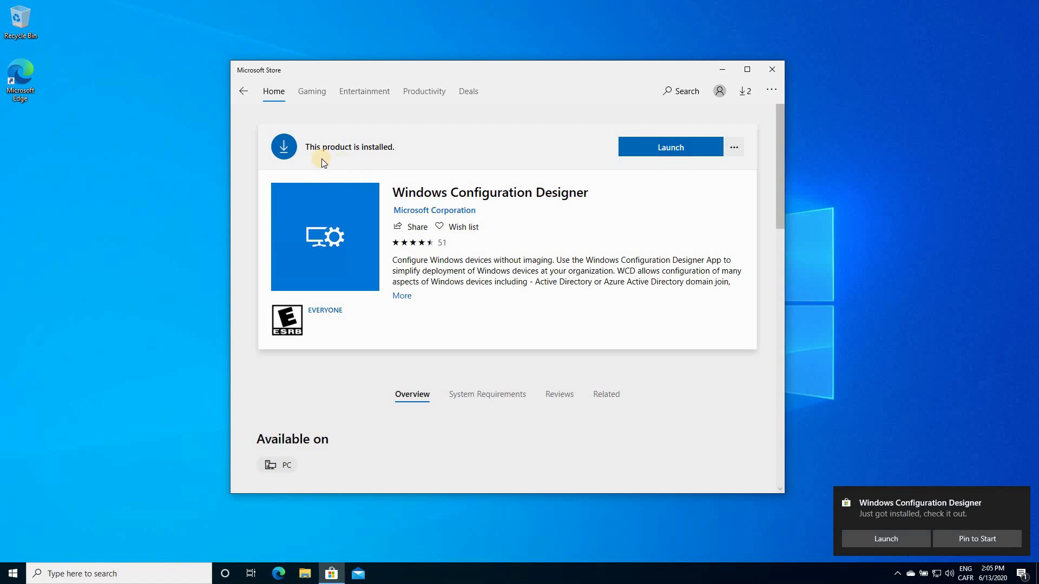
Close the Store and launch Windows Configuration Designer from Start search
left_click(773, 69)
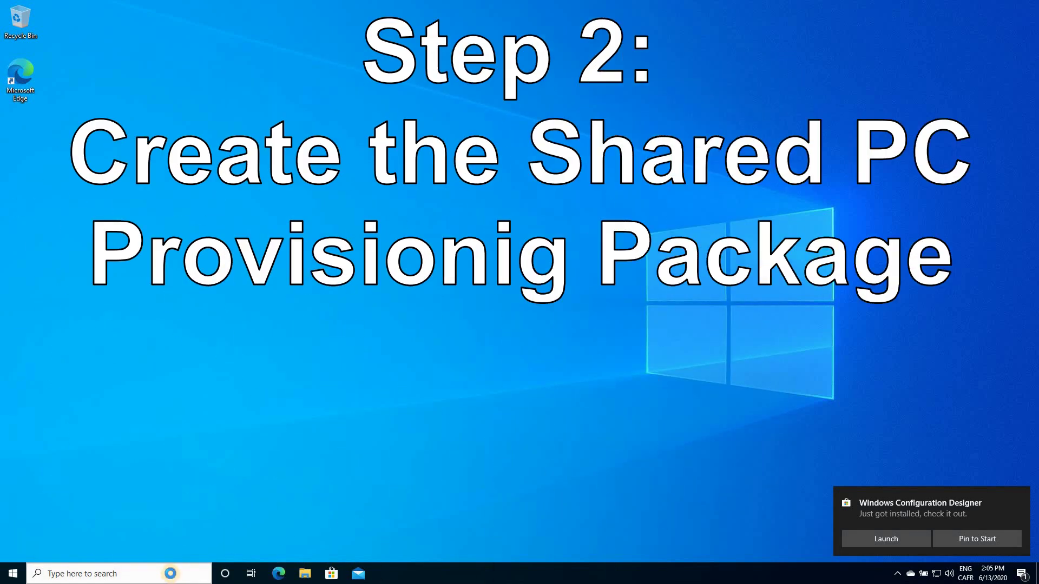
key("super+s")
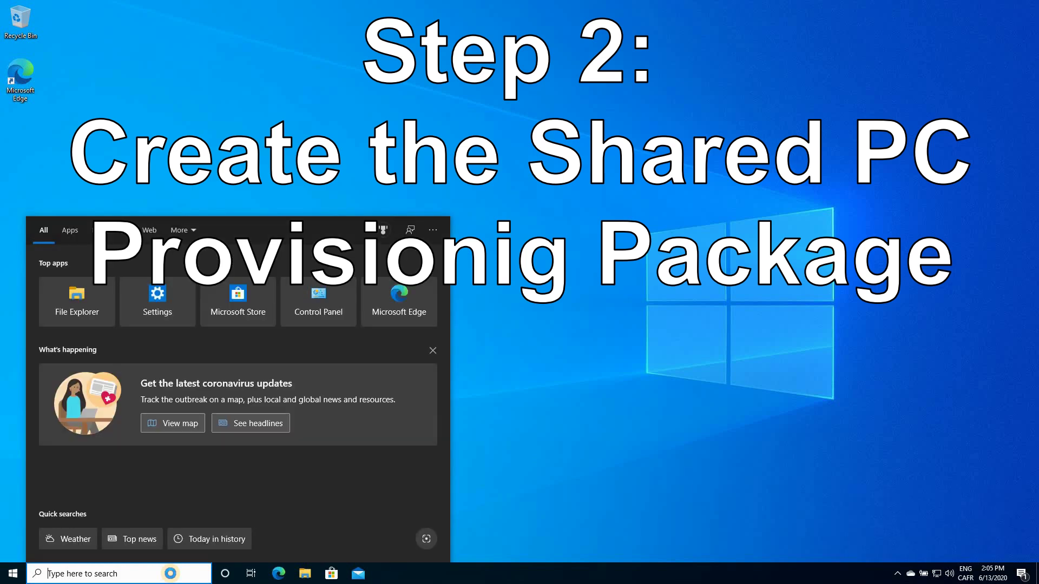
type("windows")
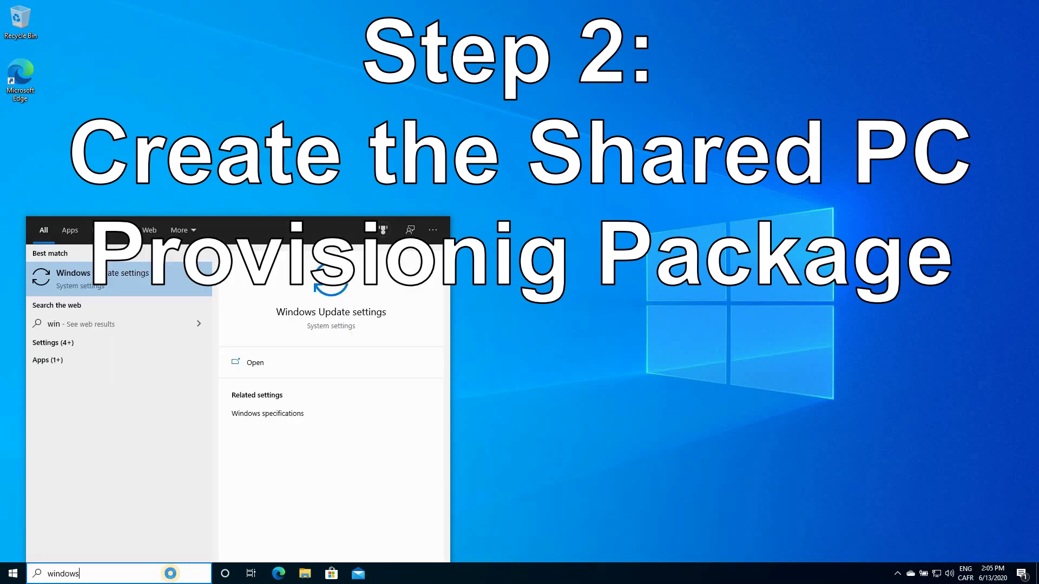
type(" configura")
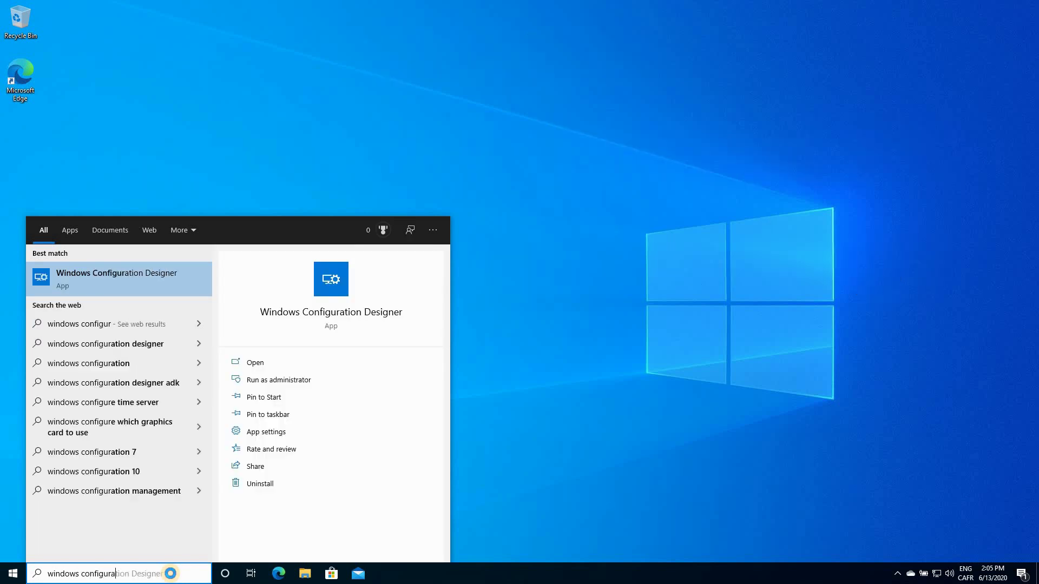
type("tion designer")
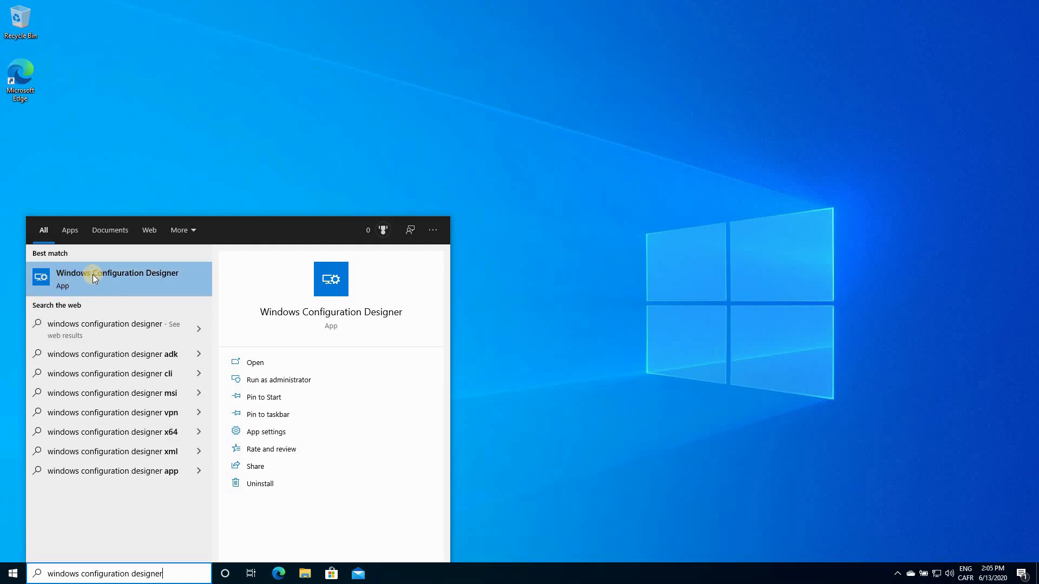
left_click(93, 274)
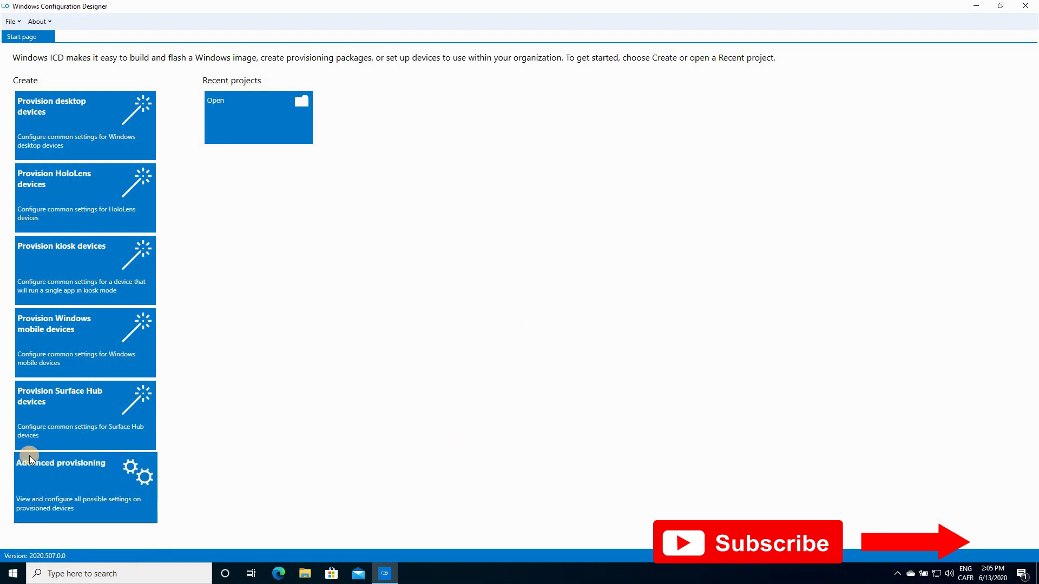
Create advanced provisioning project 'Shared-PC' for All Windows desktop editions, skipping package import
left_click(69, 472)
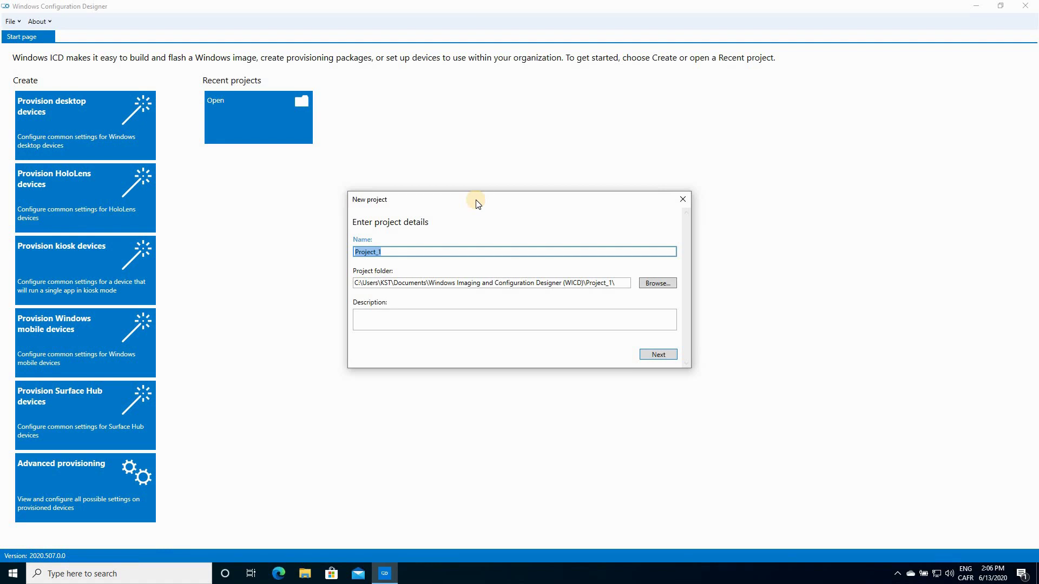
type("Shared-PC")
left_click(656, 354)
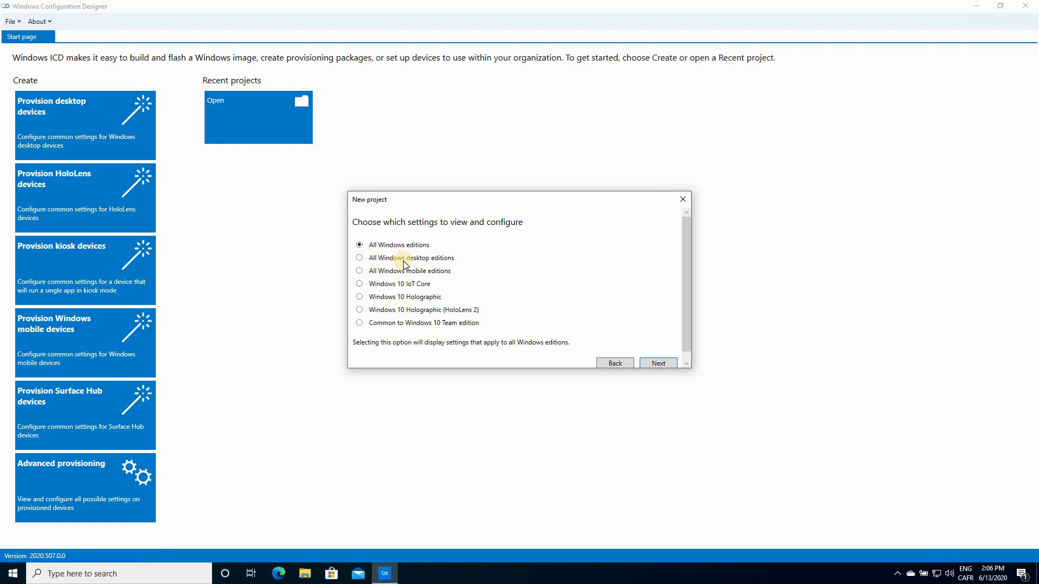
left_click(360, 260)
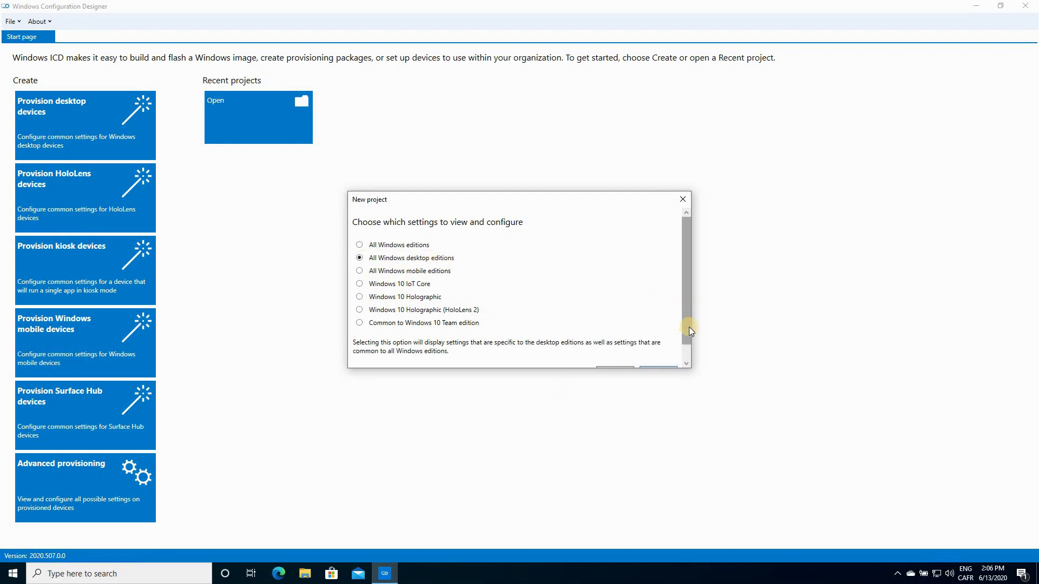
scroll(688, 339, "down", 1)
left_click(658, 353)
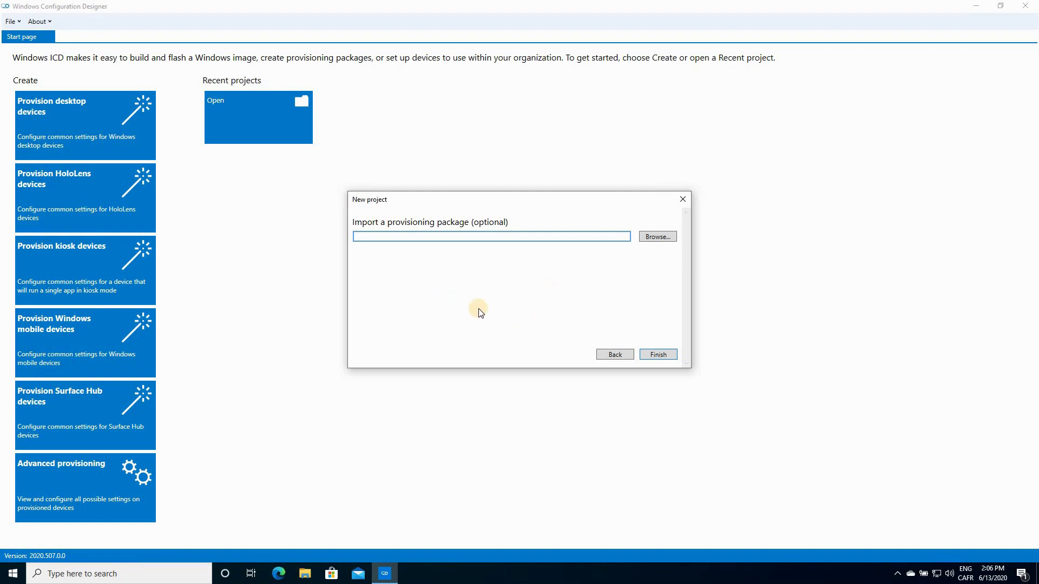
left_click(657, 355)
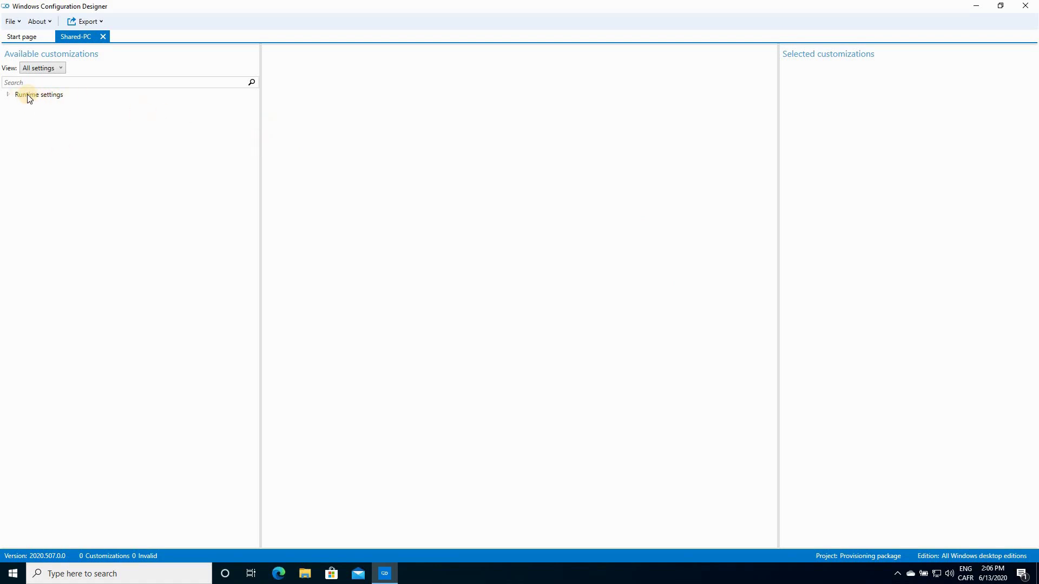
Expand Runtime settings and select SharedPC in Available customizations
left_click(8, 96)
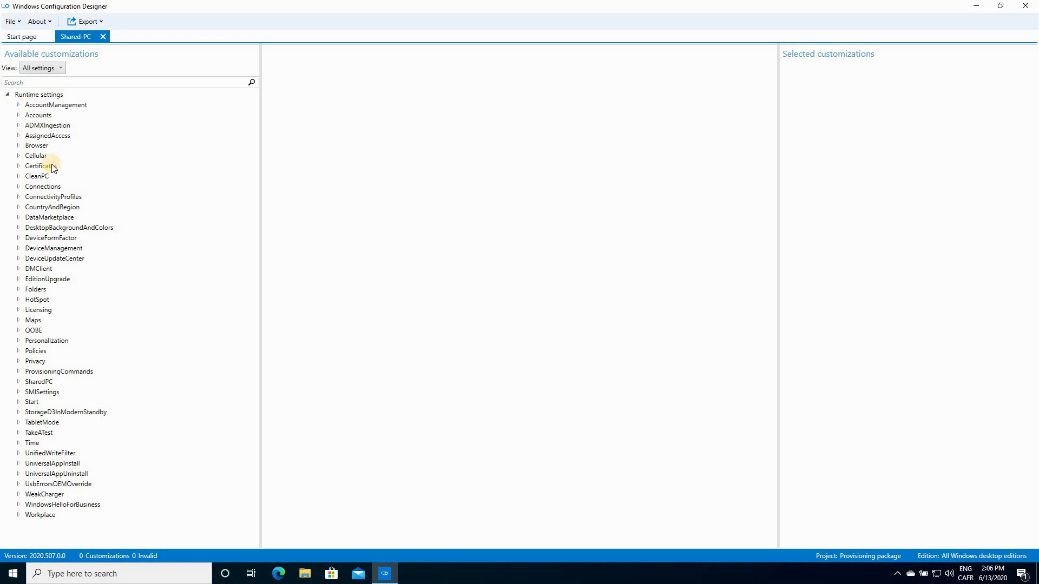
left_click(32, 383)
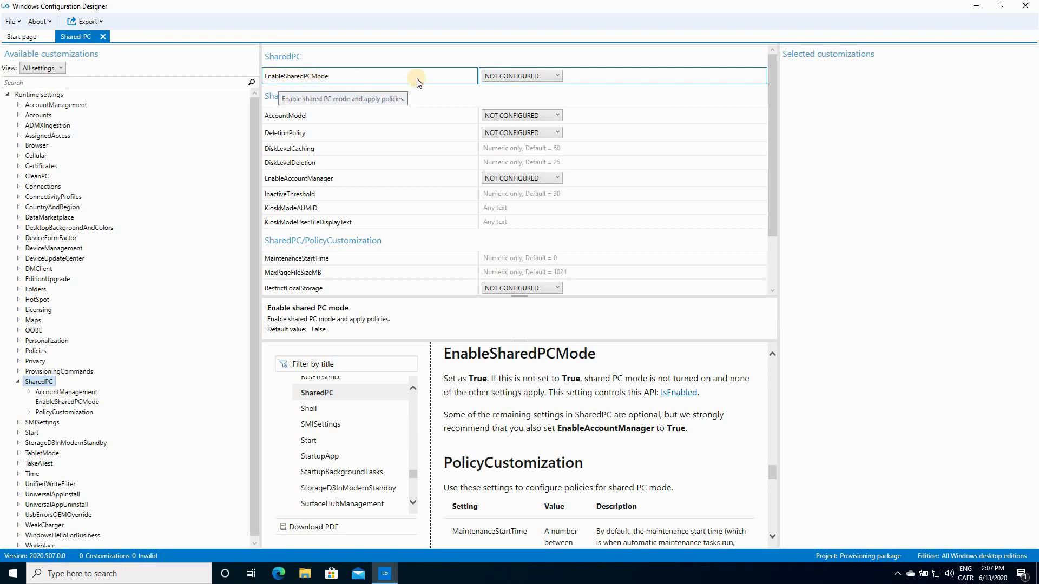
Set EnableSharedPCMode TRUE, AccountModel Only guest, DeletionPolicy Delete immediately, EnableAccountManager TRUE
left_click(517, 75)
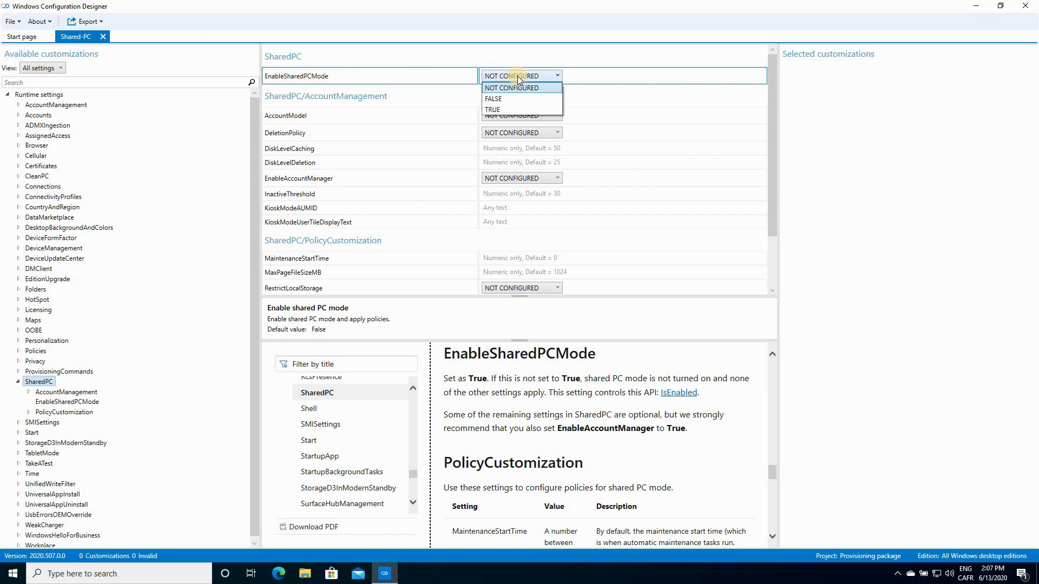
left_click(497, 107)
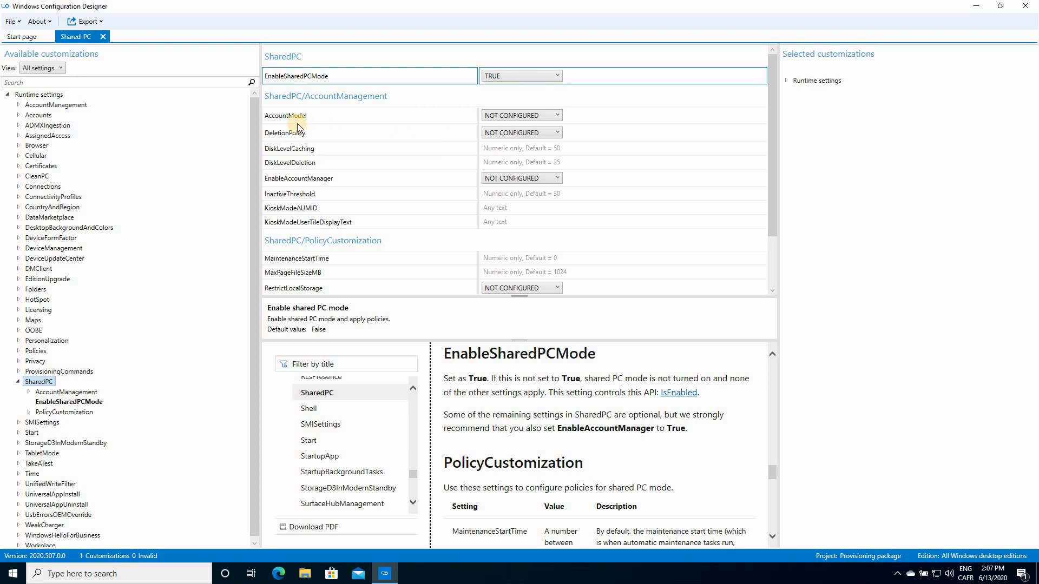
left_click(527, 117)
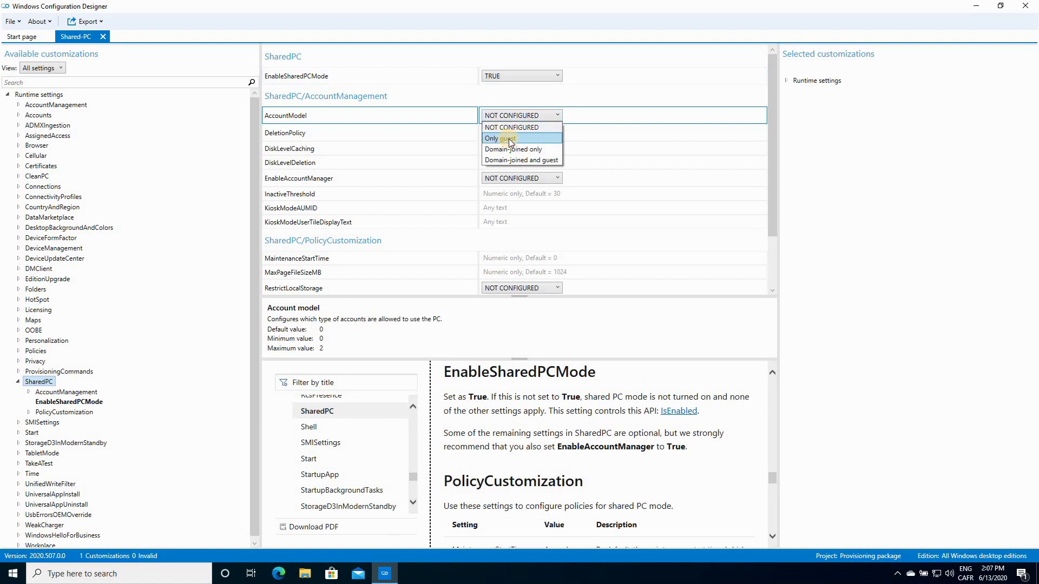
key("Escape")
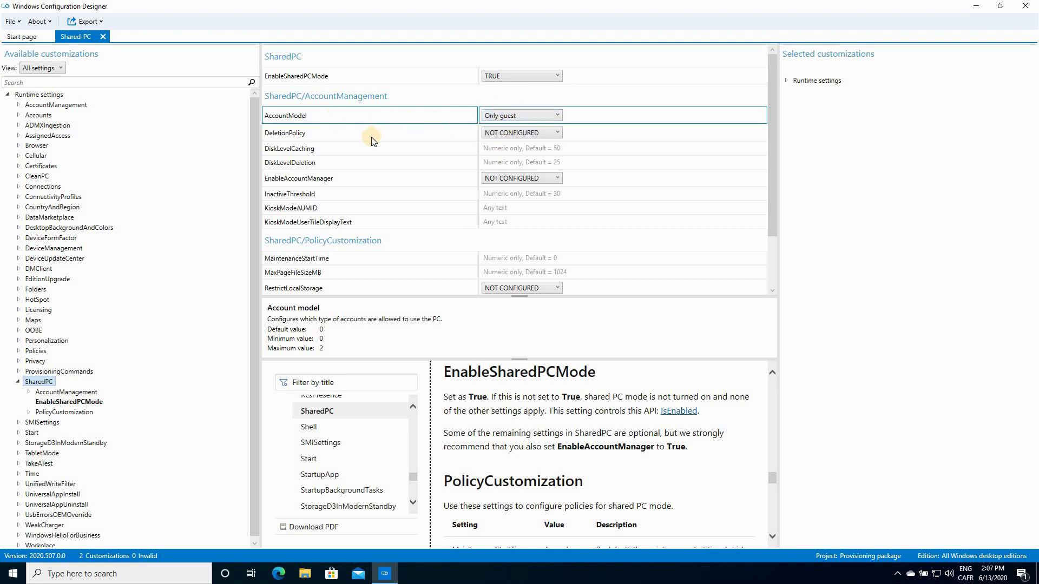
left_click(538, 140)
left_click(518, 152)
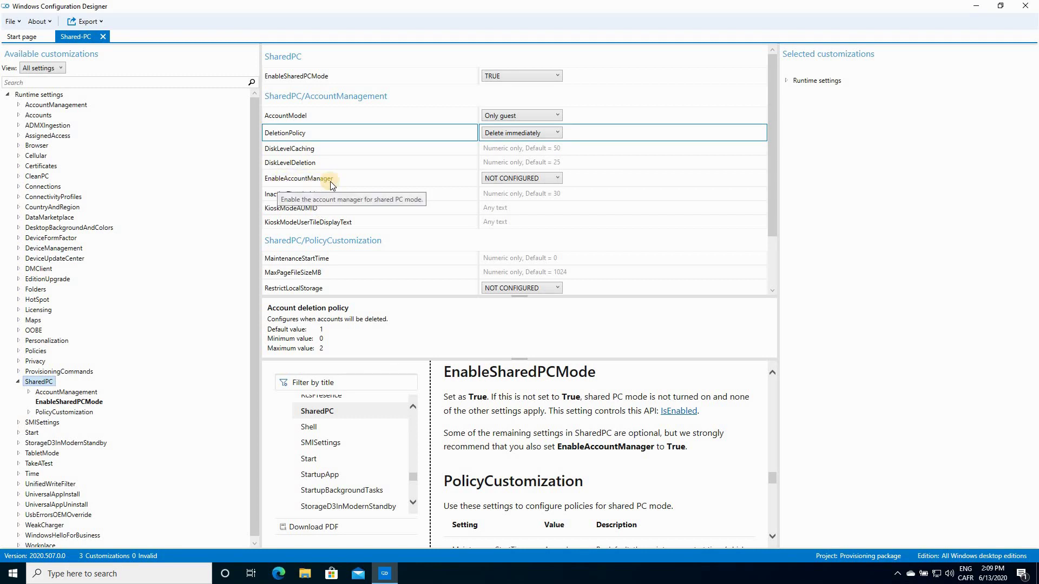
left_click(510, 180)
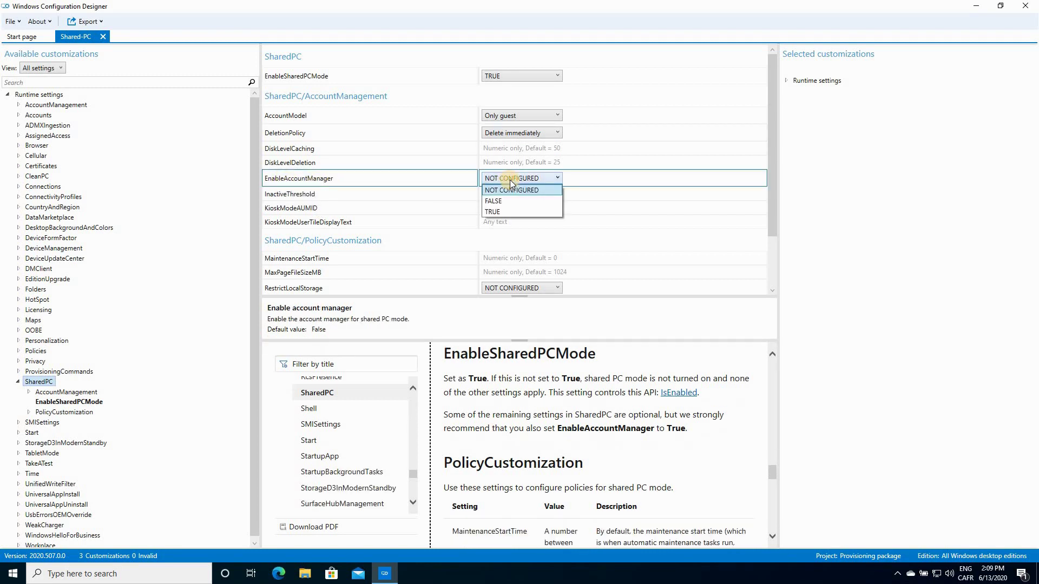
left_click(499, 209)
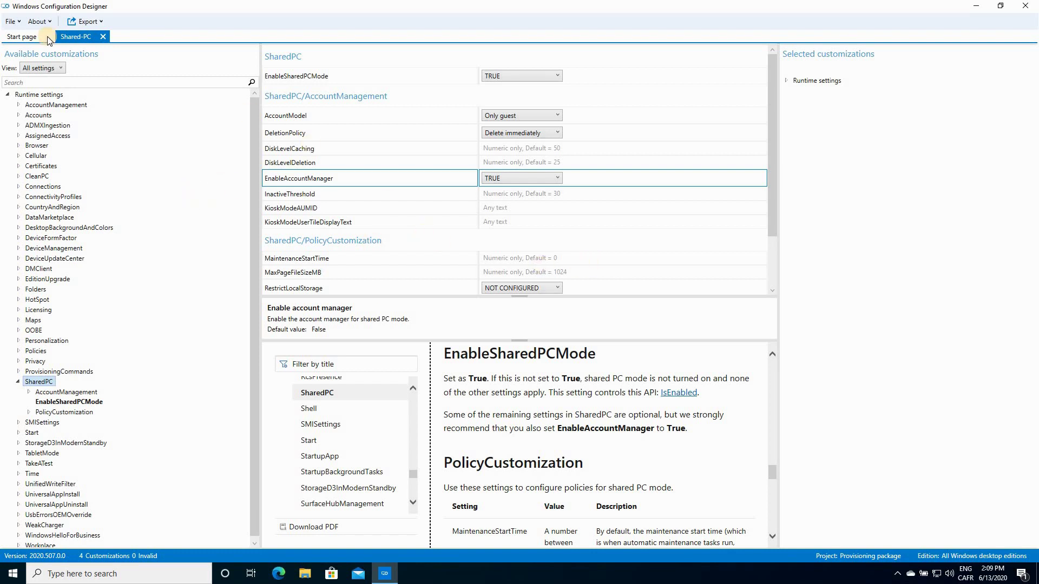
Save the Shared-PC project and dismiss the keep-your-info-secure reminder
left_click(18, 22)
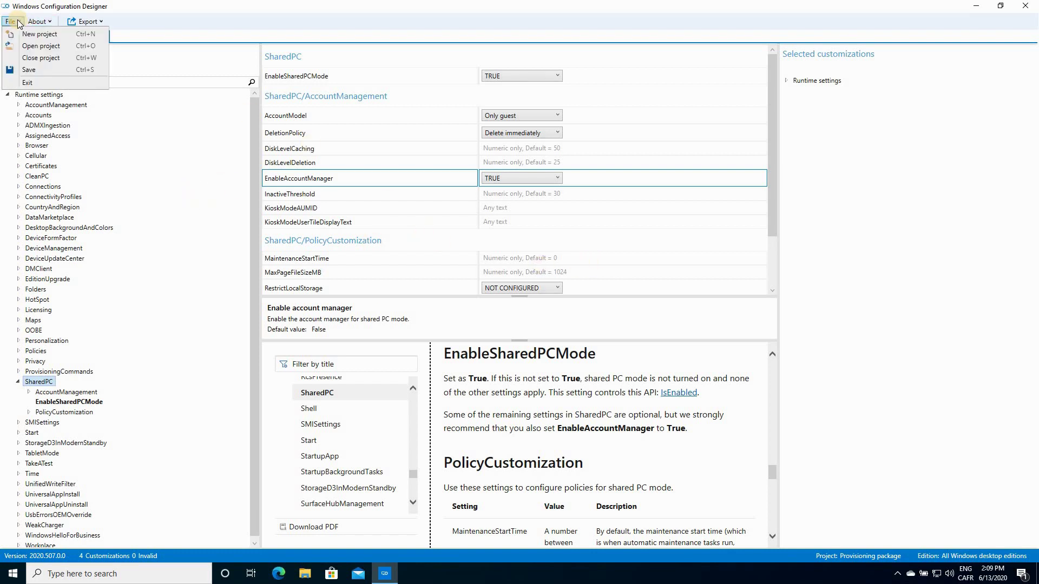
left_click(33, 70)
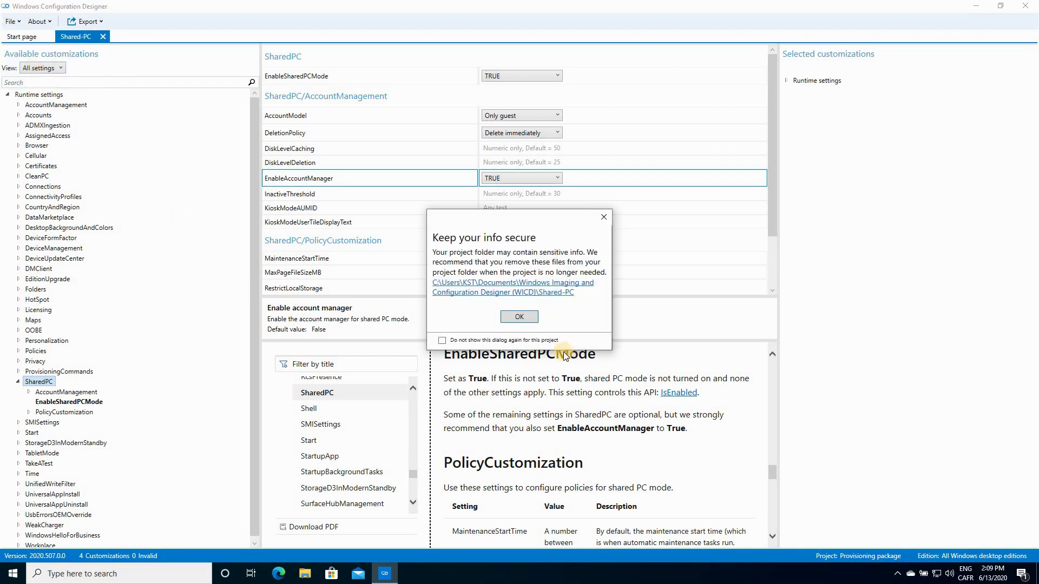
left_click(519, 317)
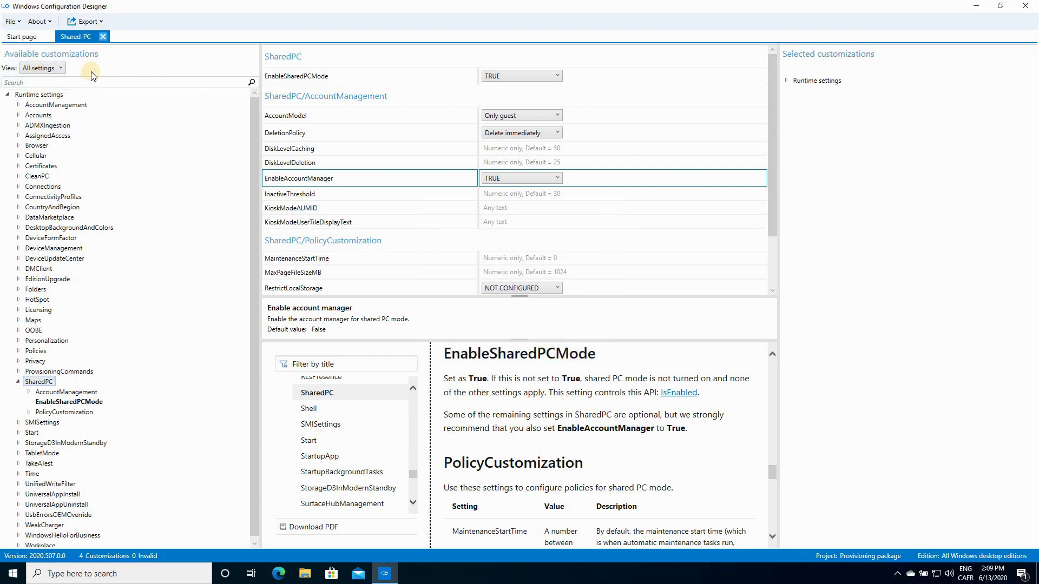
Export a provisioning package with default name, no encryption or signing, and default location
left_click(102, 23)
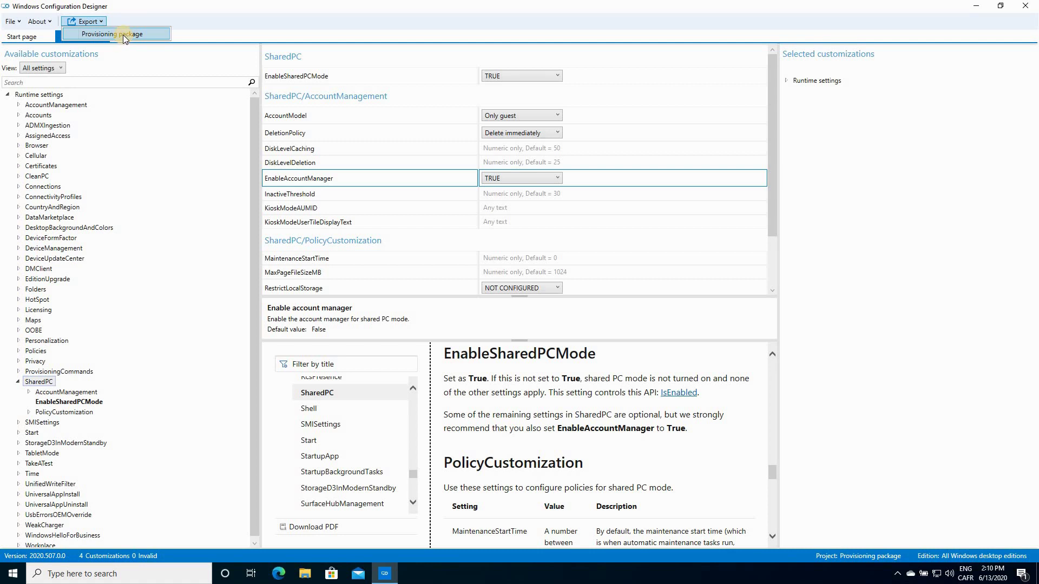
left_click(92, 34)
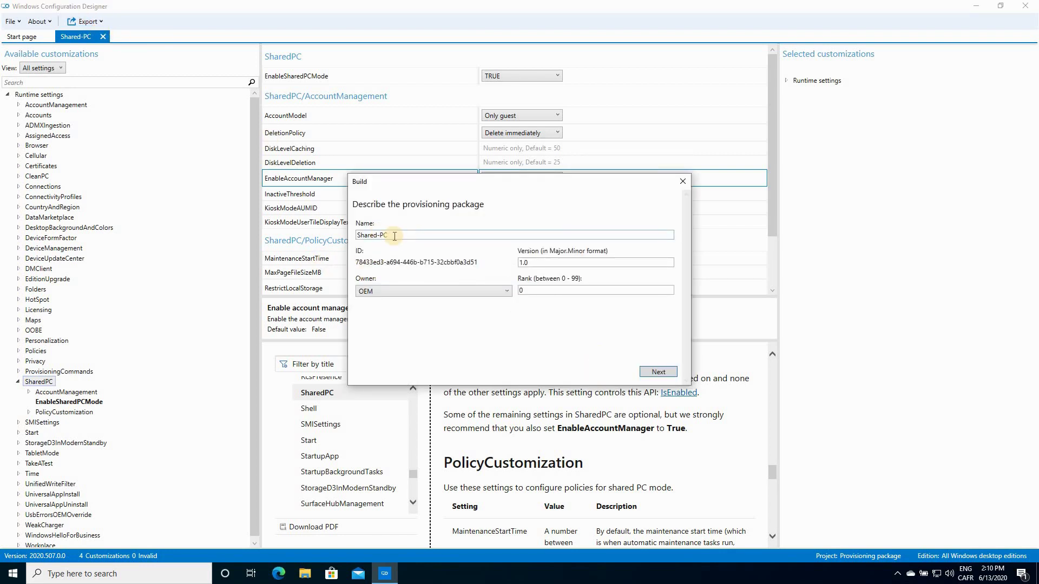
left_click(658, 372)
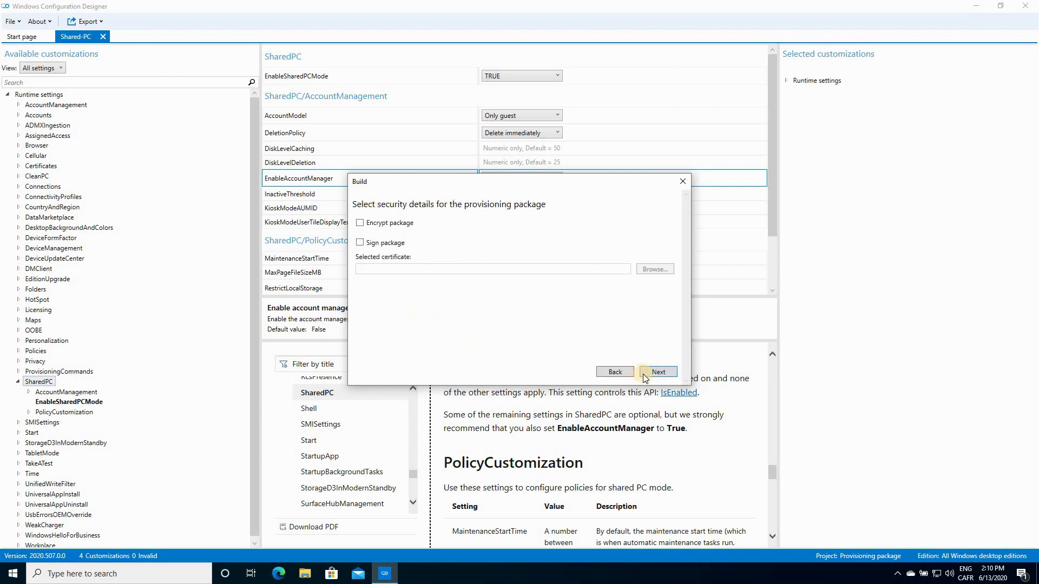
left_click(663, 374)
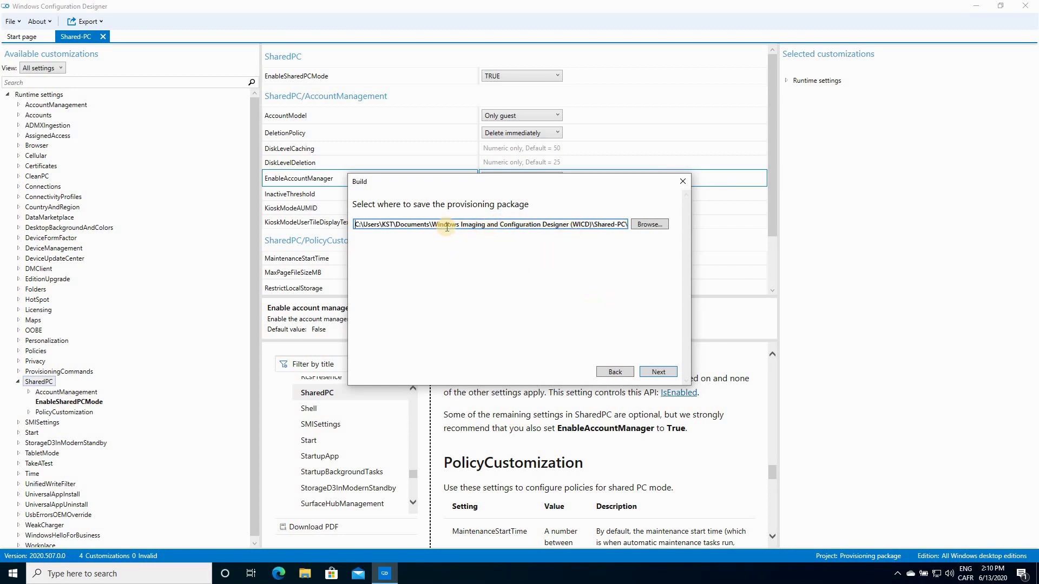
left_click(658, 371)
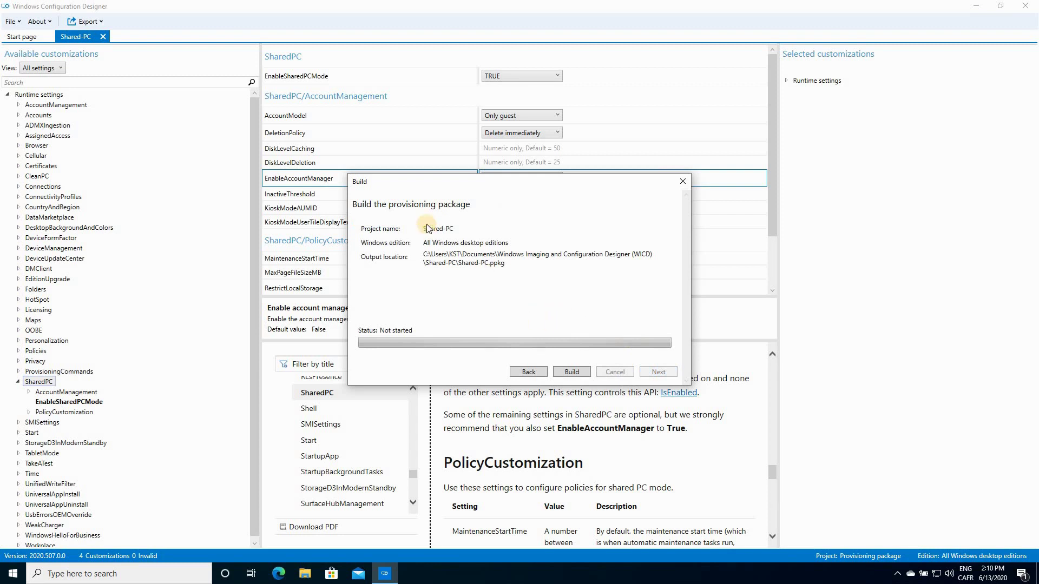
Build Shared-PC.ppkg, note the package name, and finish the build wizard
left_click(572, 373)
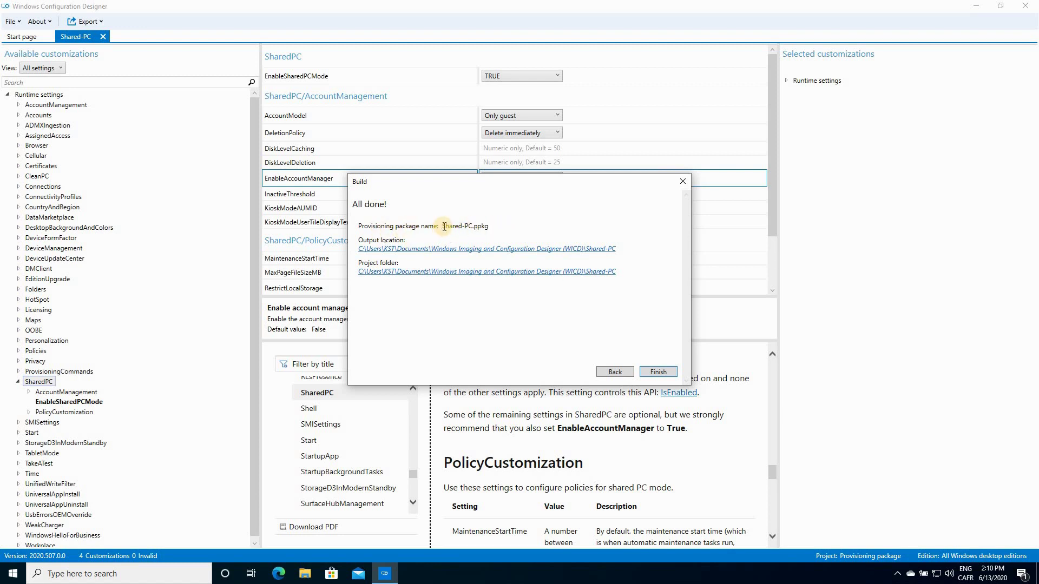
left_click_drag(442, 227, 488, 226)
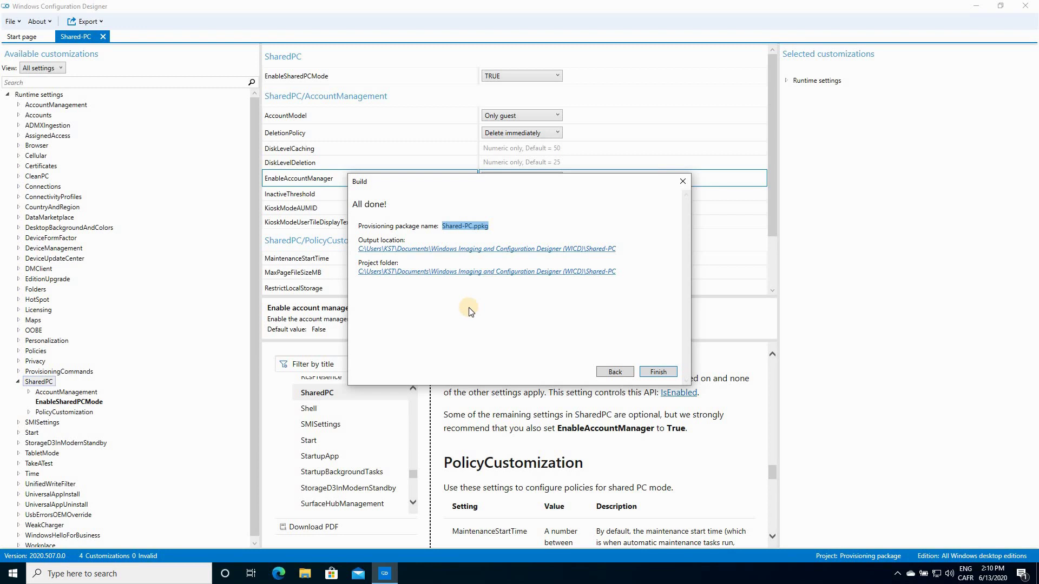
left_click(658, 372)
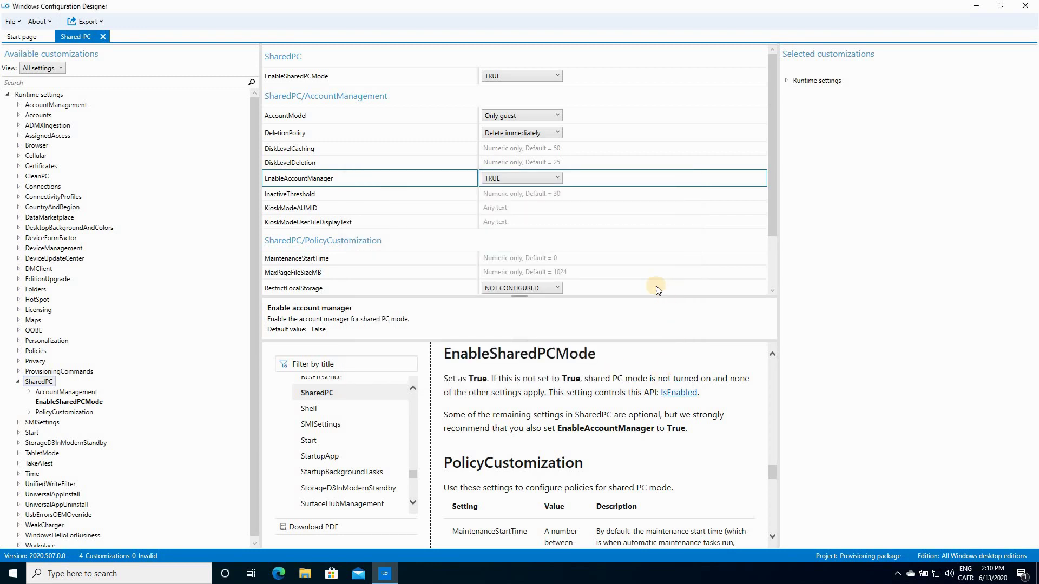
Close the Windows Configuration Designer window
left_click(1028, 7)
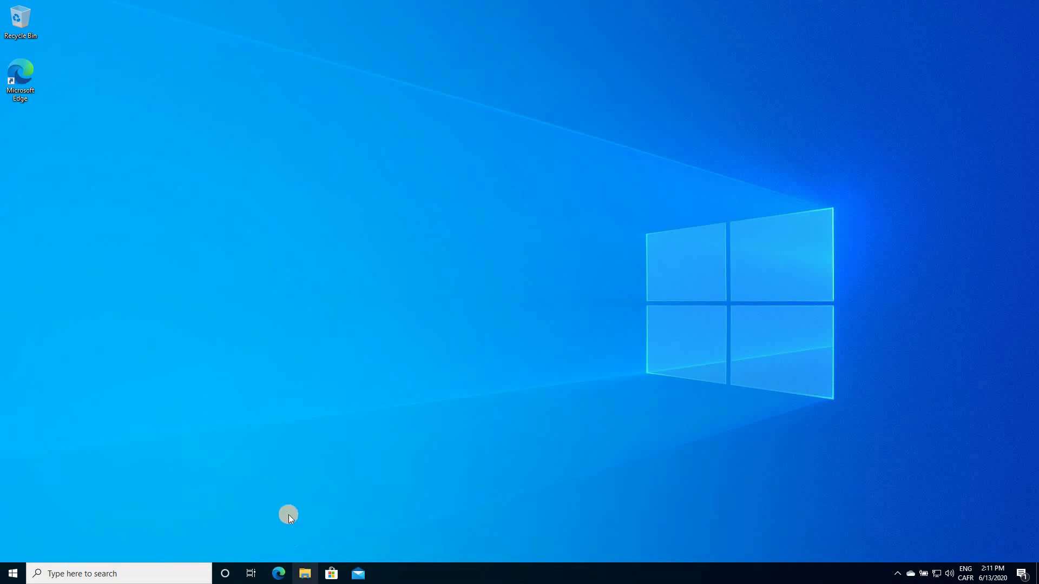
Browse File Explorer to Documents > Windows Imaging and Configuration Designer (WICD) > Shared-PC
left_click(306, 574)
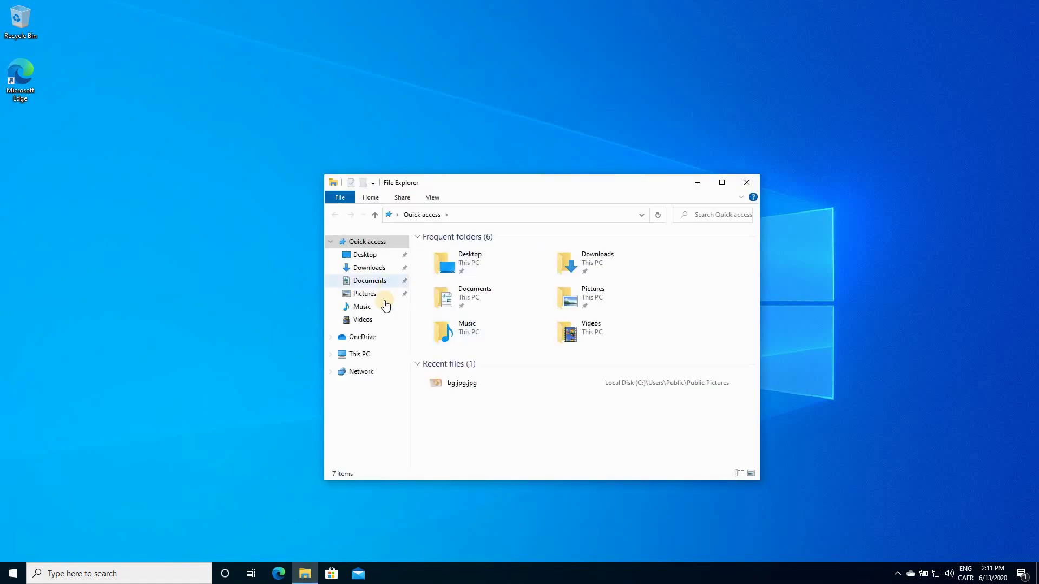
left_click(360, 281)
double_click(467, 251)
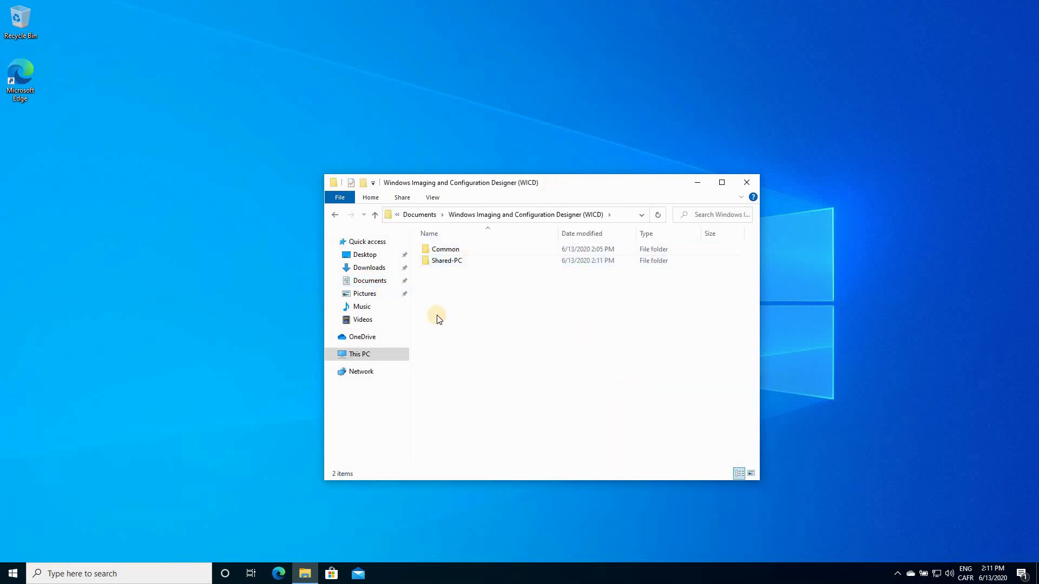
double_click(449, 261)
left_click_drag(568, 183, 498, 137)
Select Shared-PC.ppkg and Shared-PC.cat, then clear the selection
left_click(354, 242)
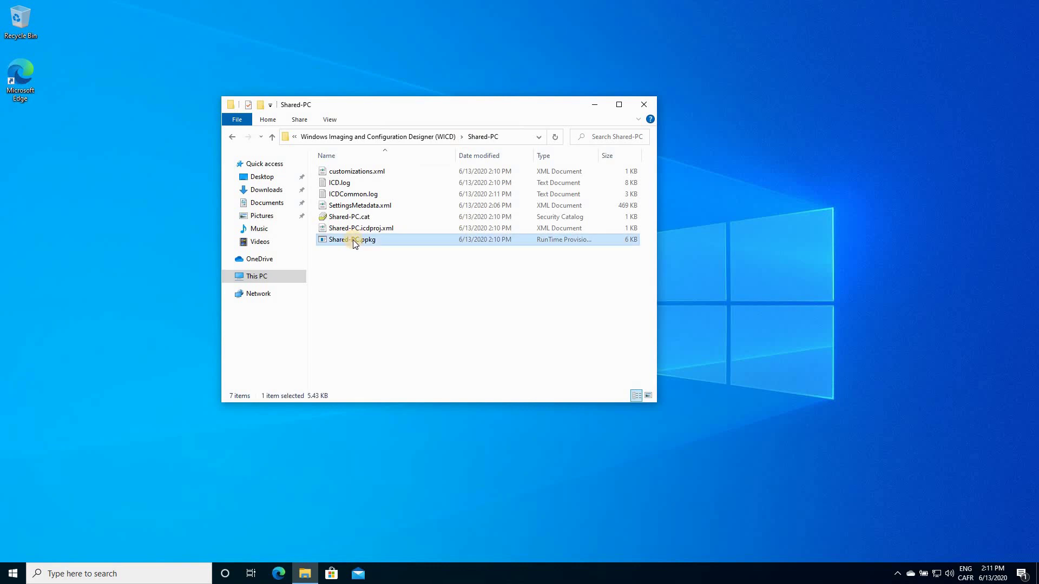
left_click(352, 217, "ctrl")
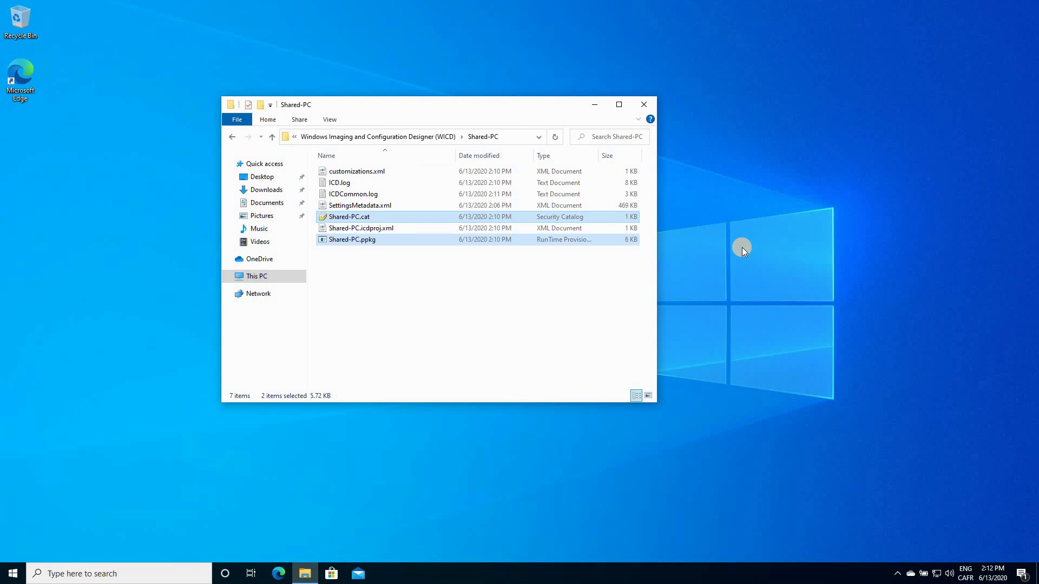
left_click(734, 313)
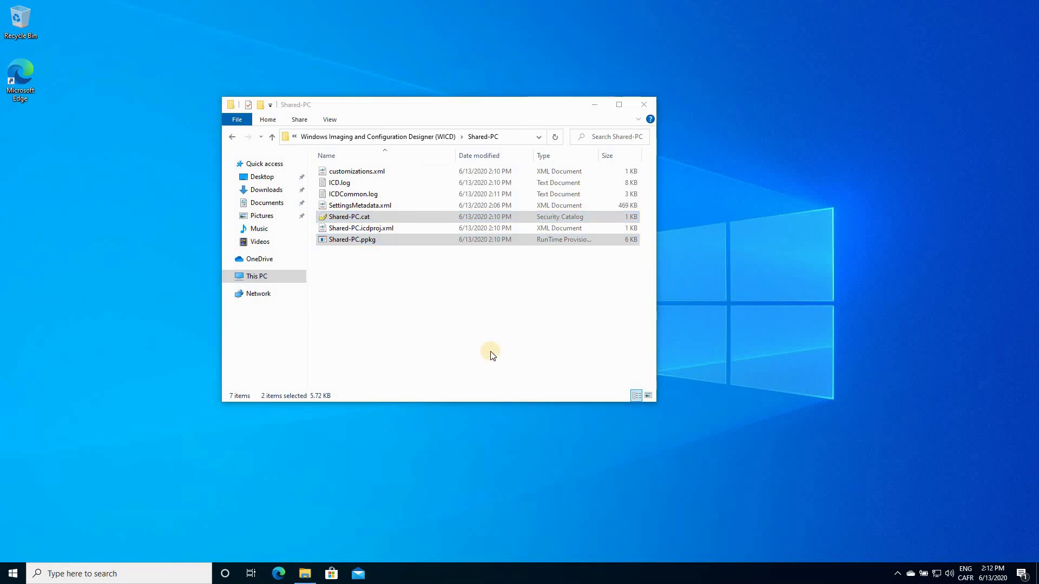
left_click(360, 278)
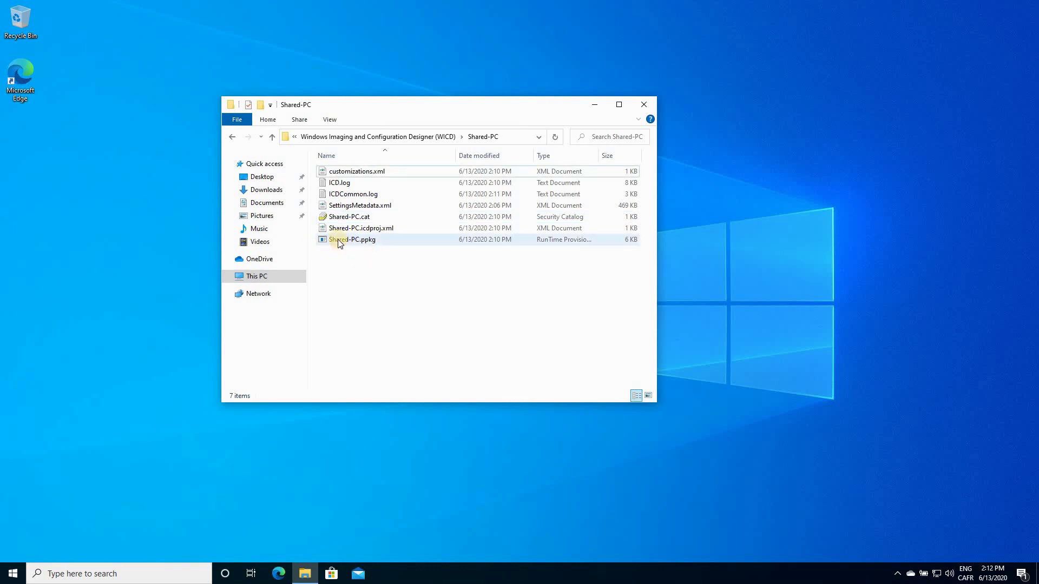
Run Shared-PC.ppkg to bring up the User Account Control prompt
left_click(328, 121)
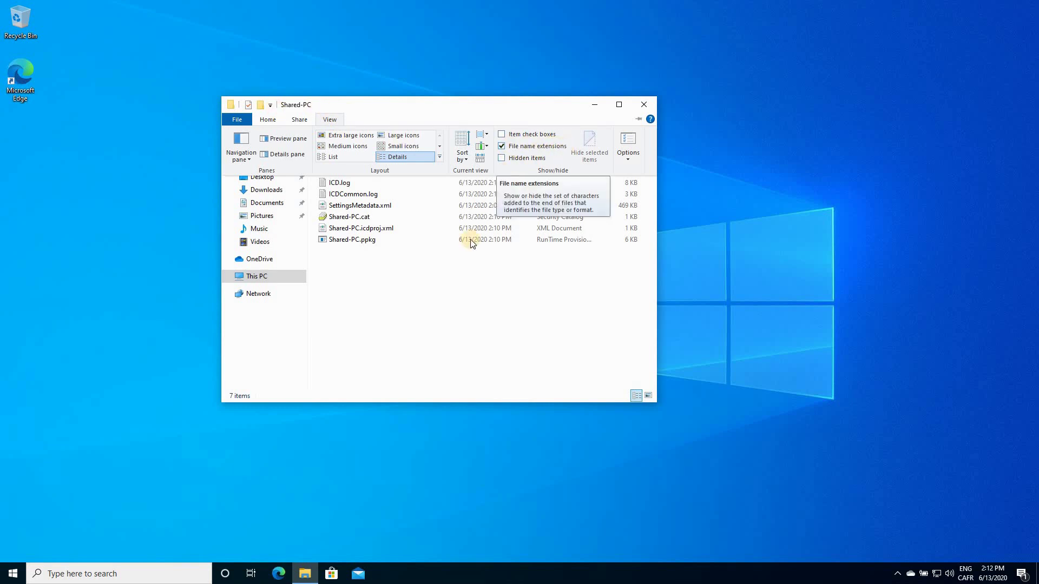
left_click(380, 282)
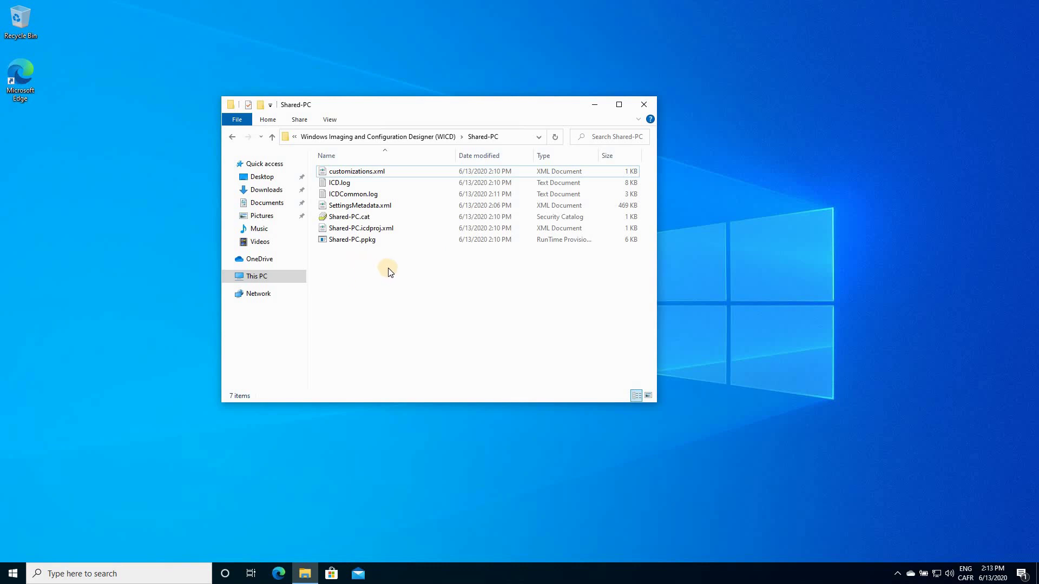
double_click(345, 239)
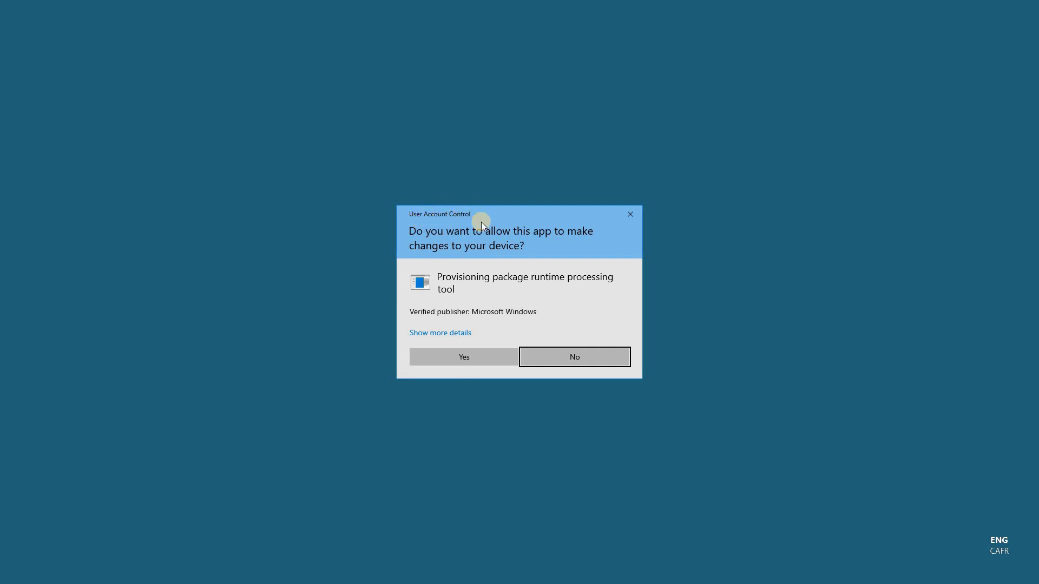
Approve the User Account Control prompt and trust the Shared-PC.ppkg package
left_click(456, 357)
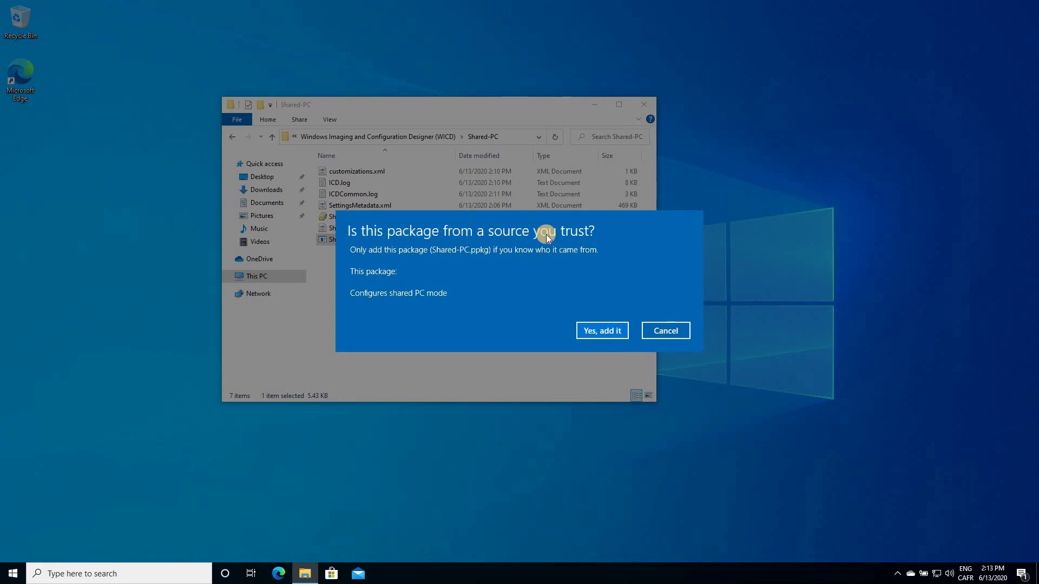
left_click(602, 330)
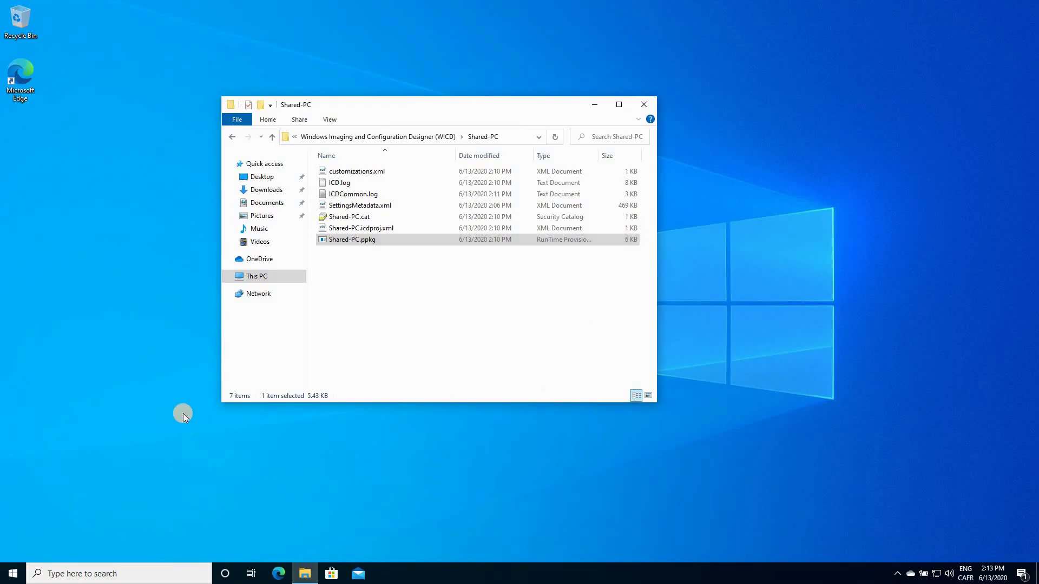
Close the Shared-PC folder and run whoami in Command Prompt to show the signed-in user
left_click(644, 106)
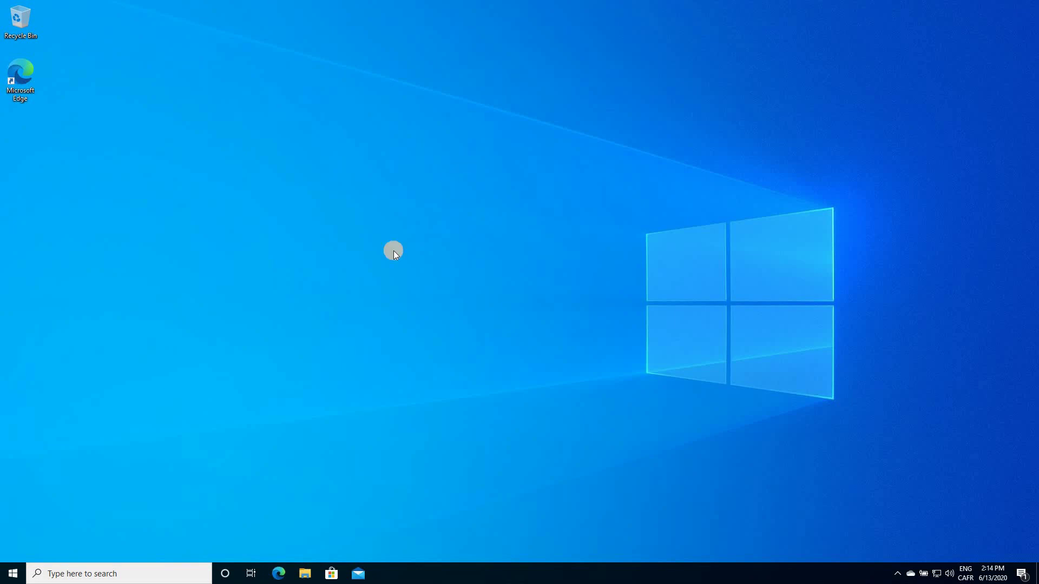
left_click(128, 575)
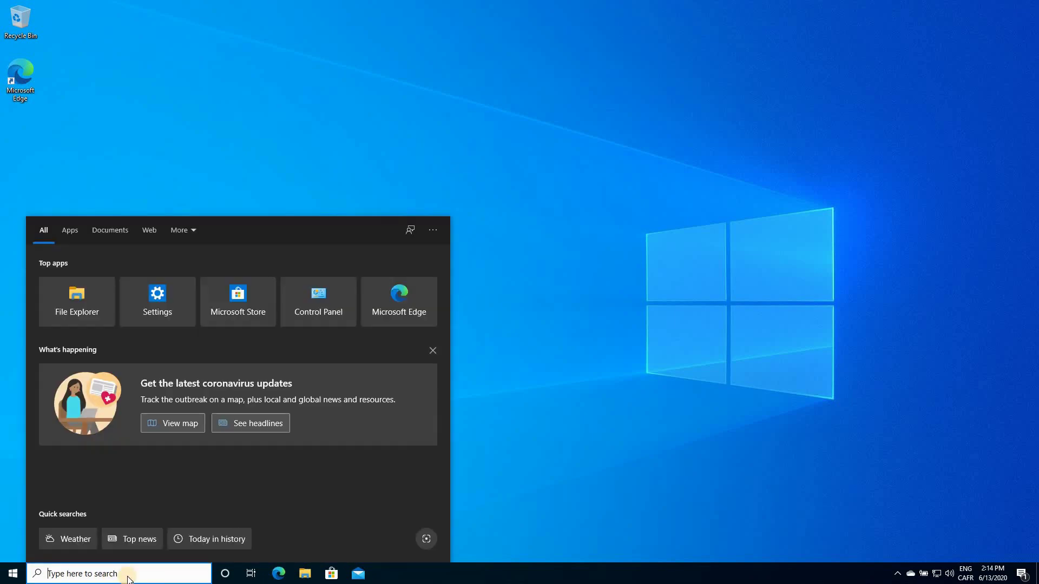
type("cmd")
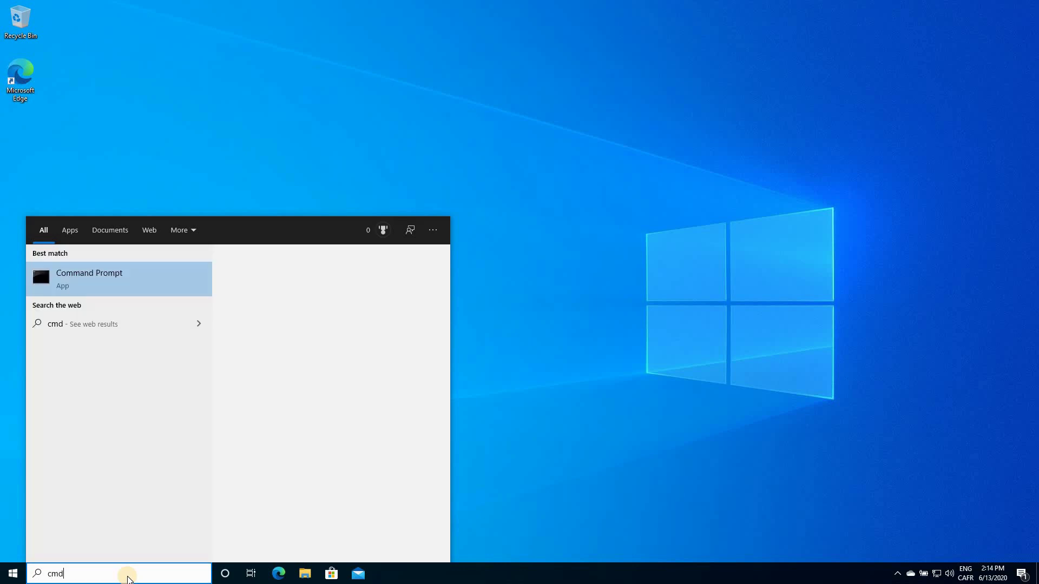
key("Return")
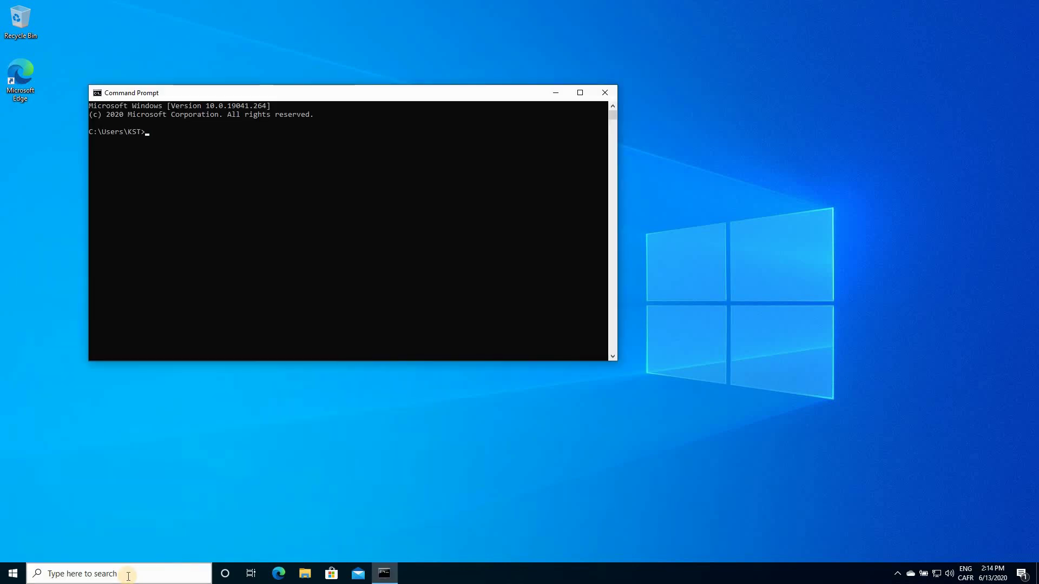
type("whoami")
key("Return")
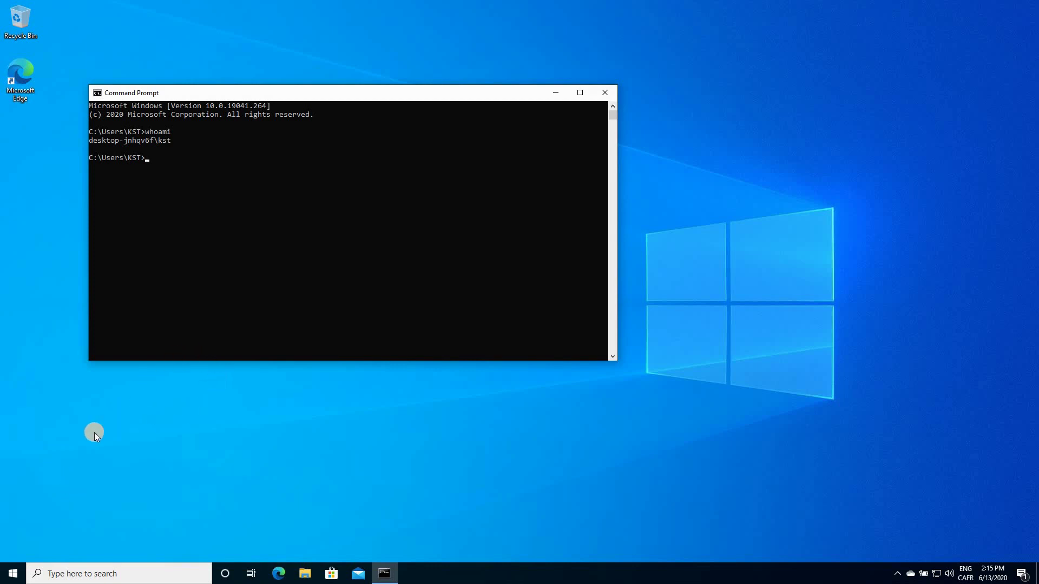
Restart the PC from the Start menu's power options
left_click(12, 572)
left_click(12, 550)
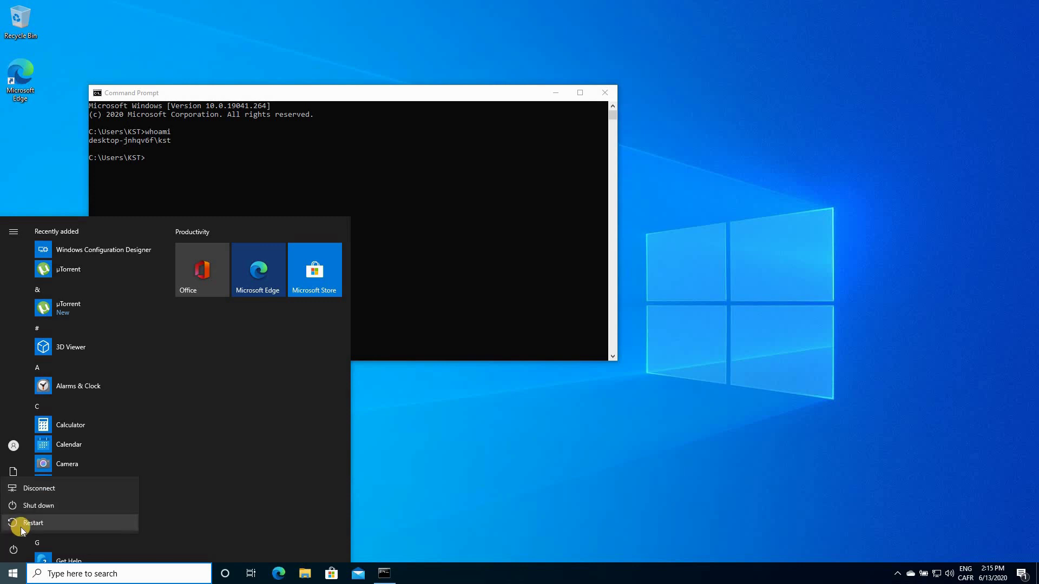
left_click(173, 447)
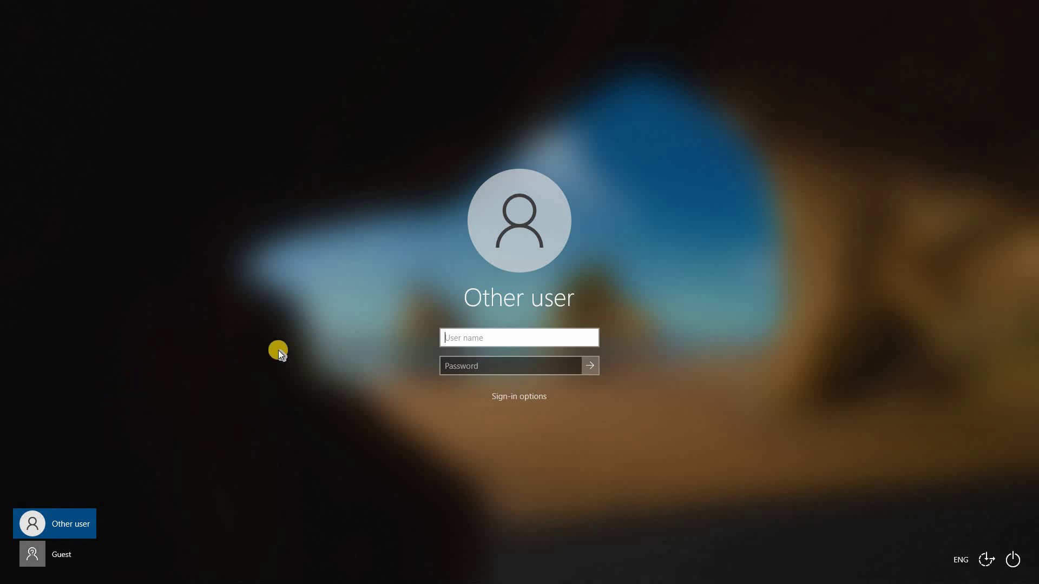
Pick the Guest account in the sign-in screen's user list and sign in
left_click(464, 363)
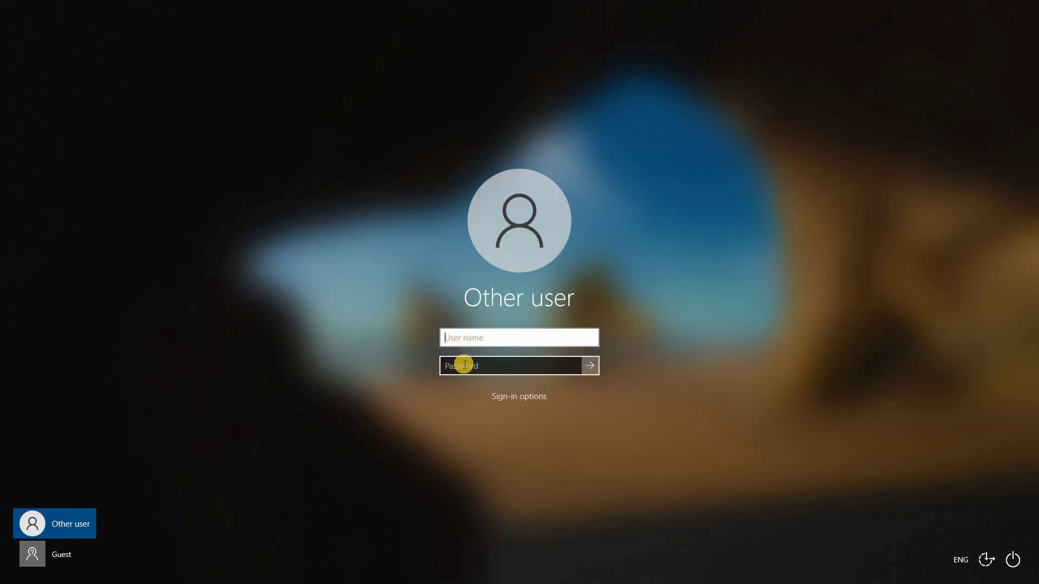
left_click(297, 345)
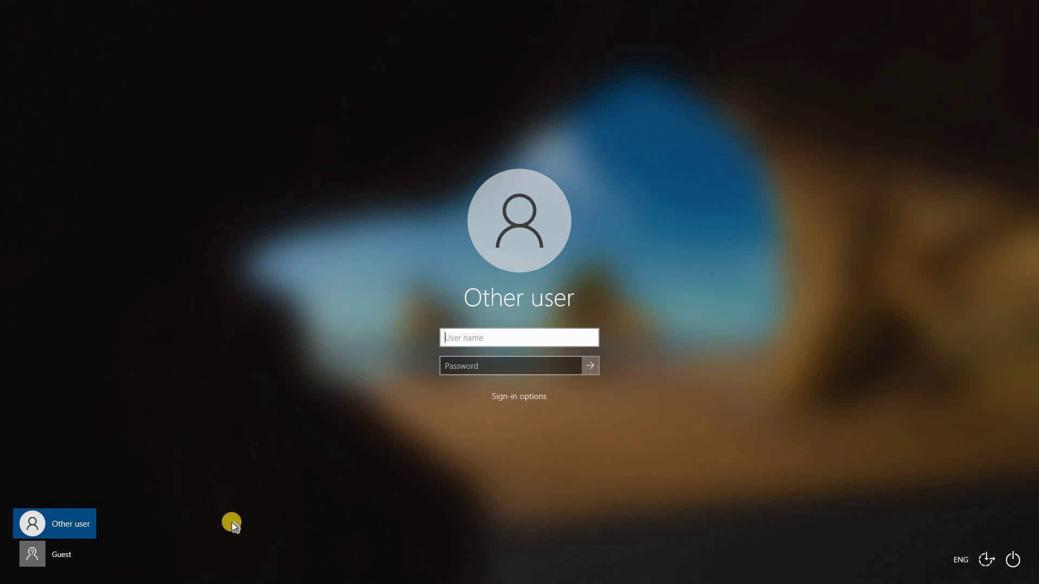
left_click(33, 557)
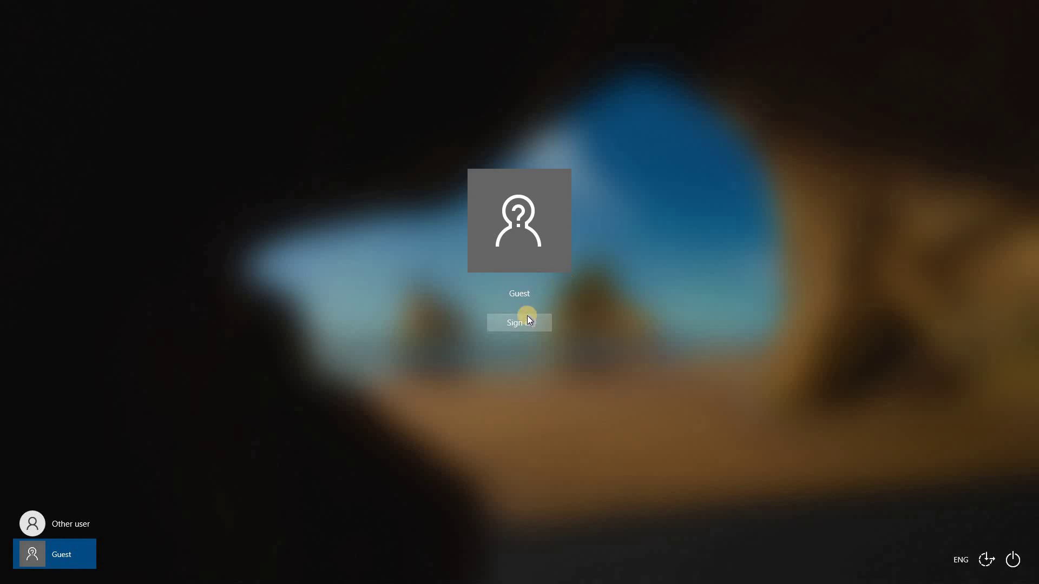
left_click(511, 324)
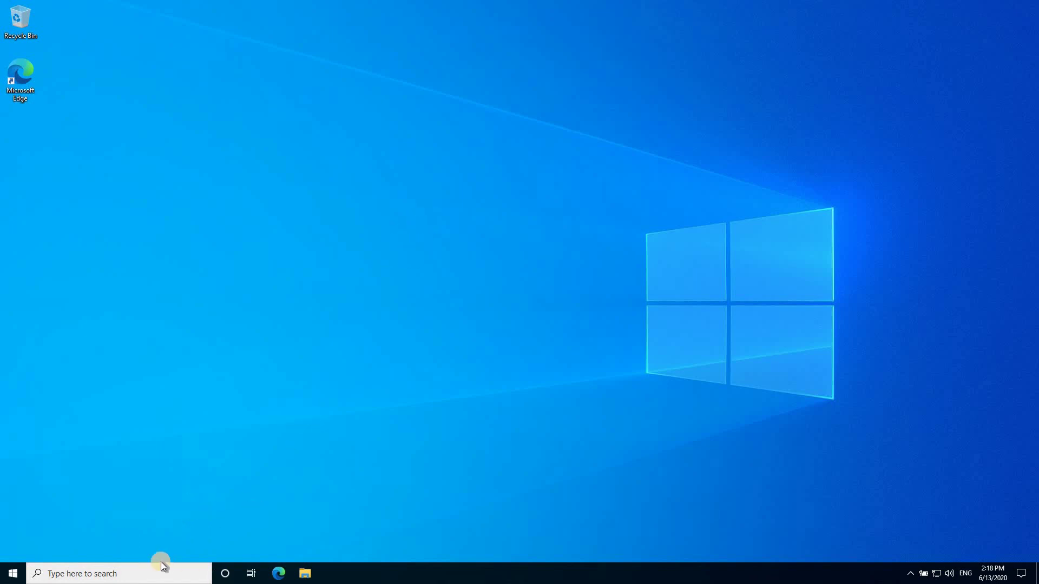
Run 'set username' in Command Prompt to reveal the auto-generated guest name, then close it
left_click(114, 575)
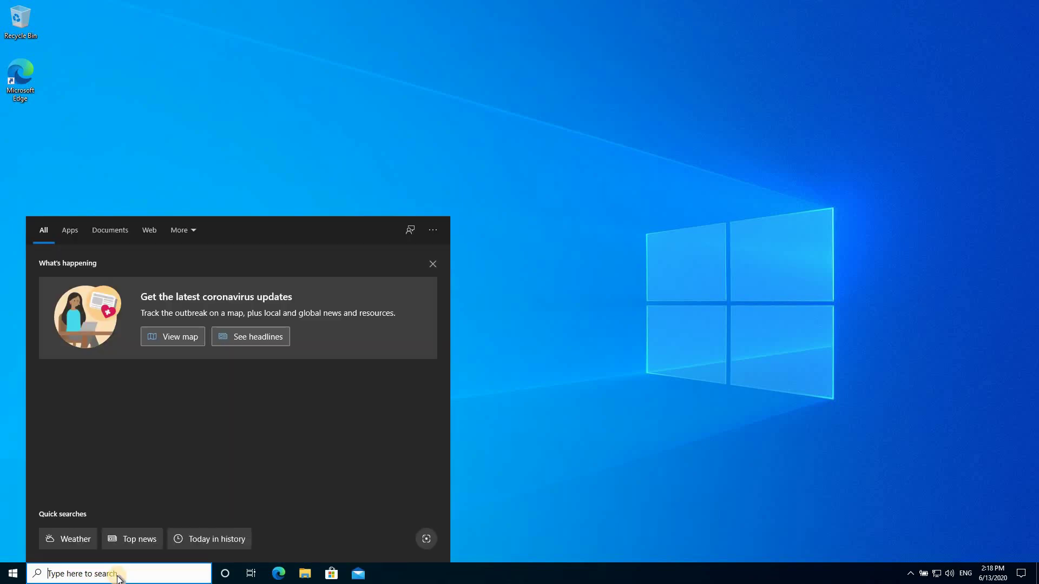
type("cmd")
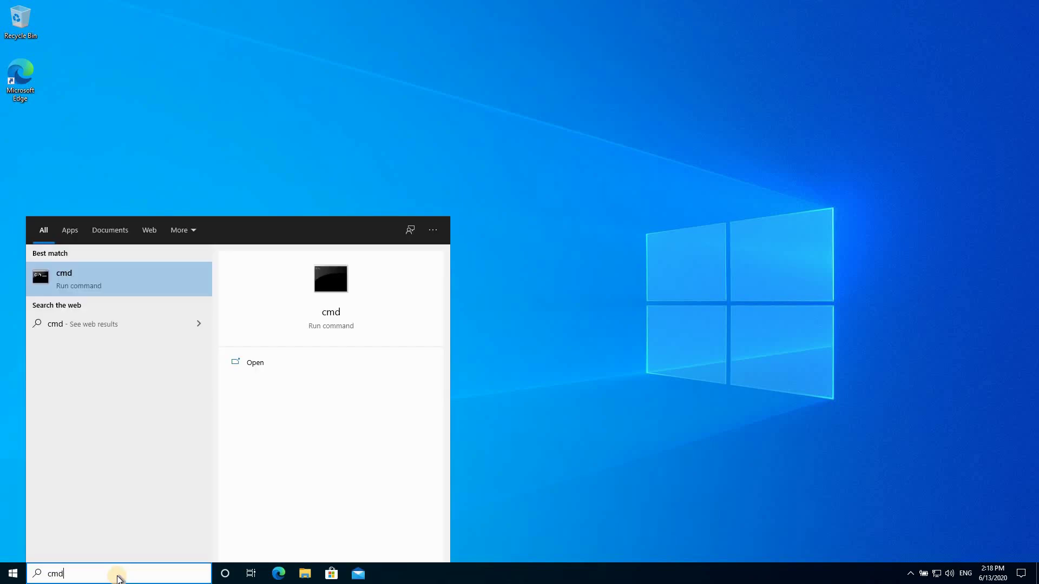
key("Return")
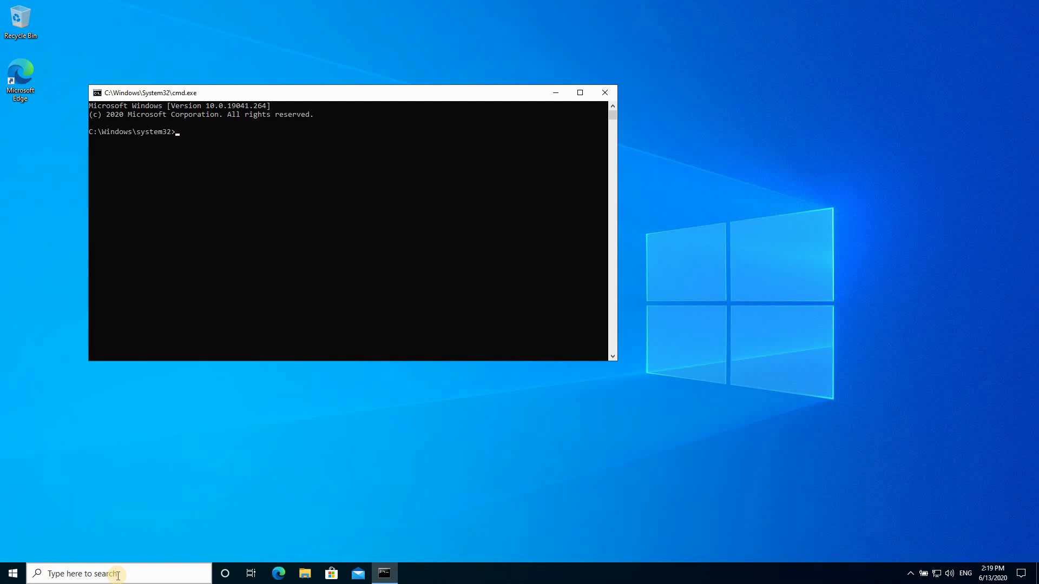
type("set username")
key("Return")
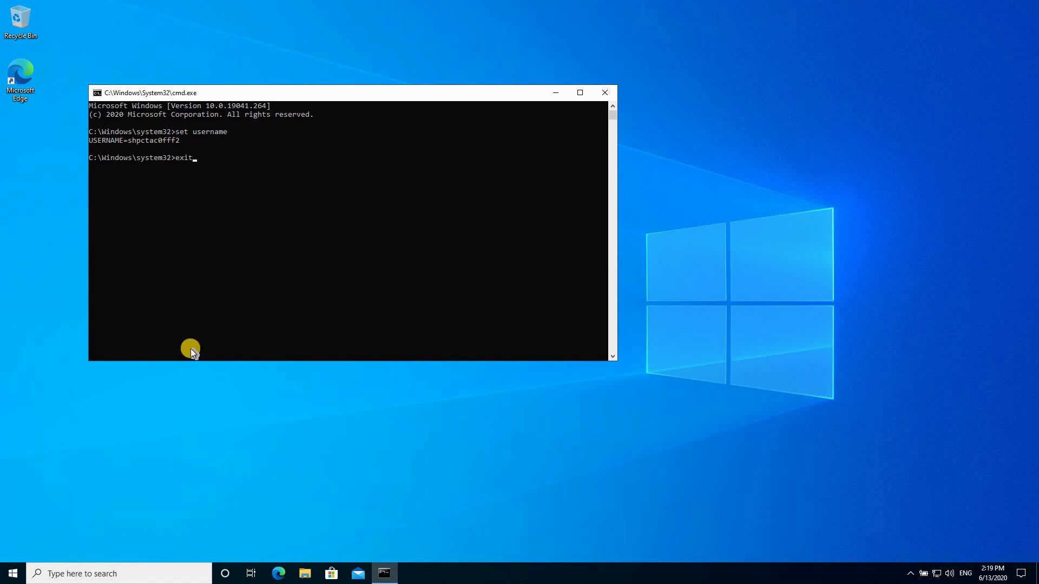
key("alt+F4")
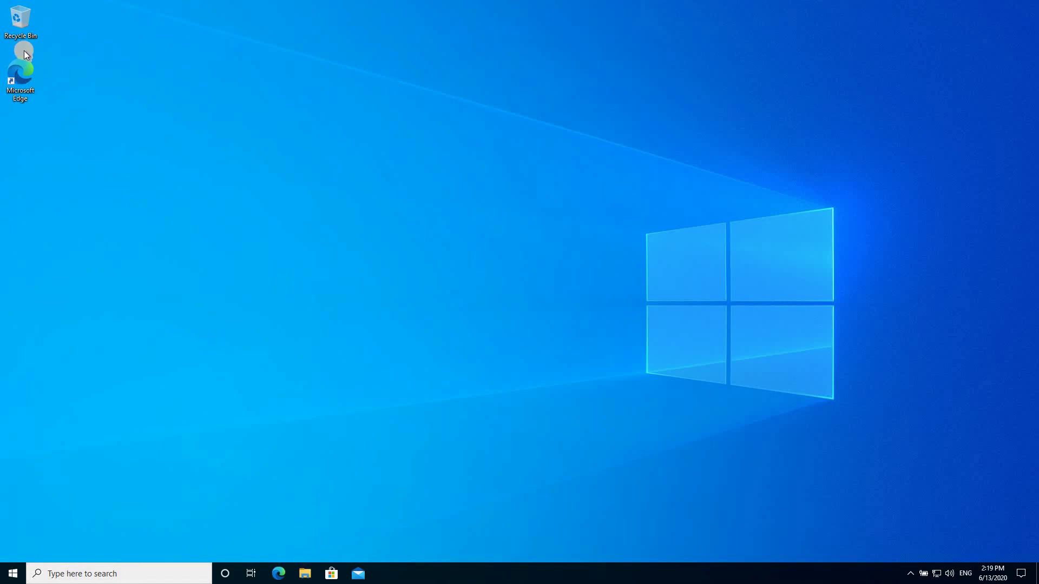
Launch Microsoft Edge from its desktop shortcut and begin its first-run setup
left_click(22, 75)
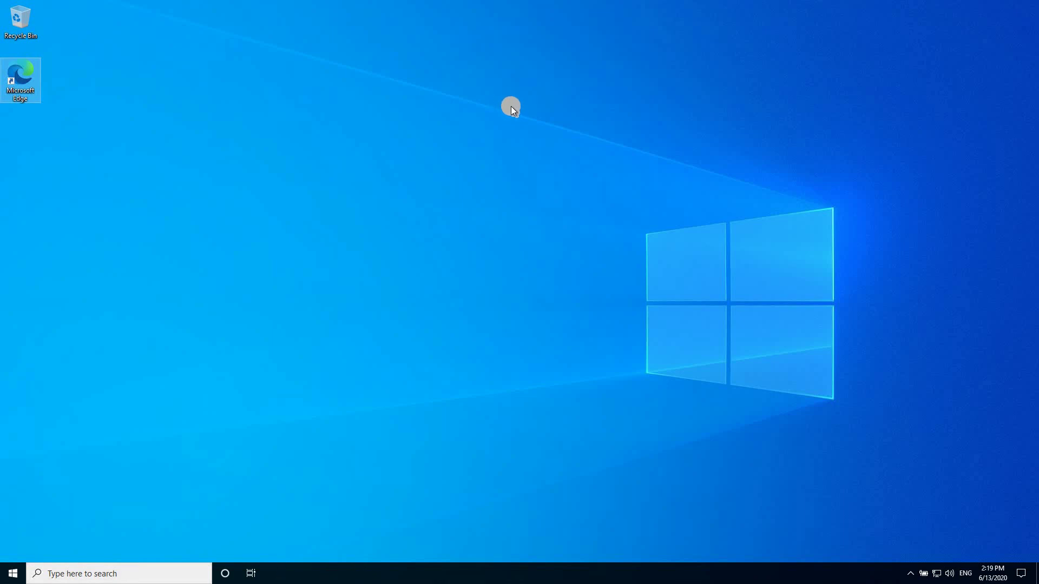
left_click(377, 285)
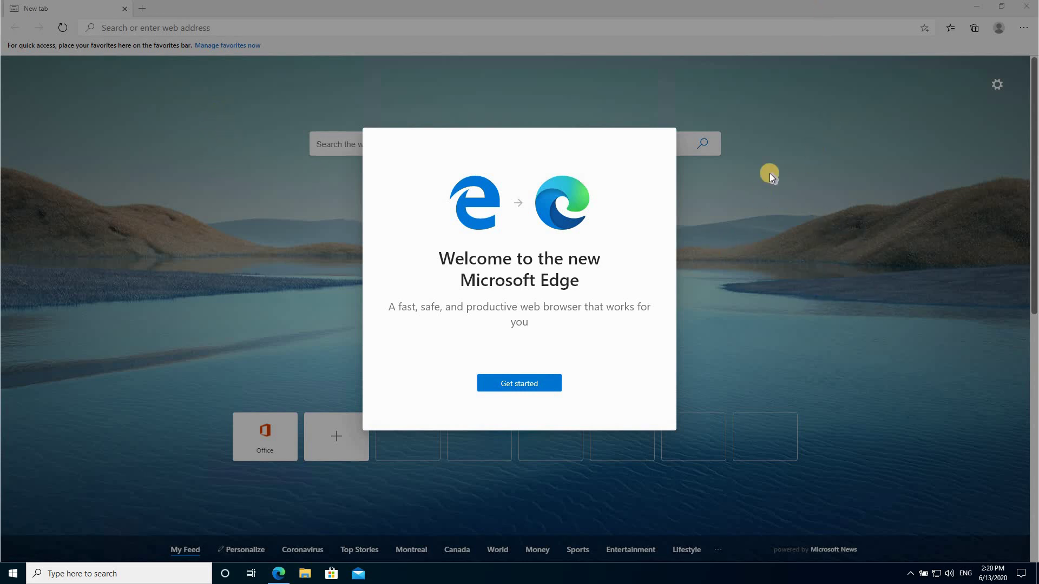
left_click(533, 384)
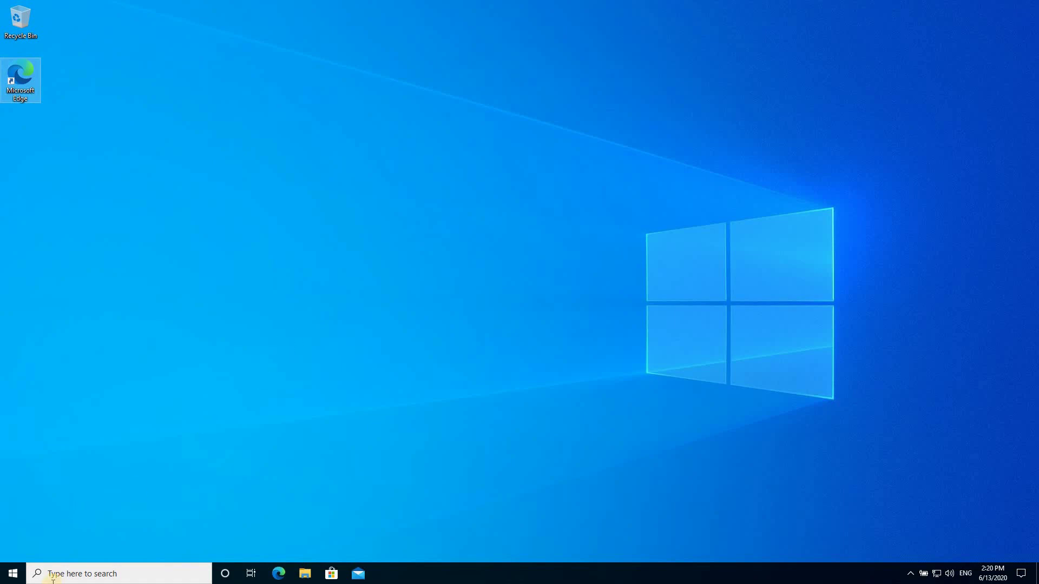
Sign out of the guest session from the Start menu's account options
left_click(11, 578)
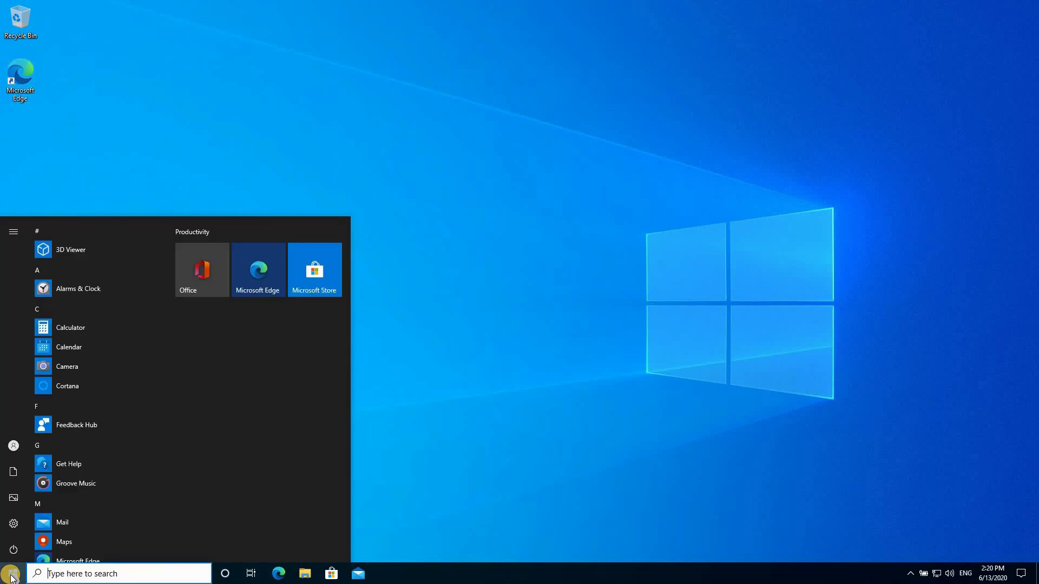
left_click(15, 446)
left_click(543, 284)
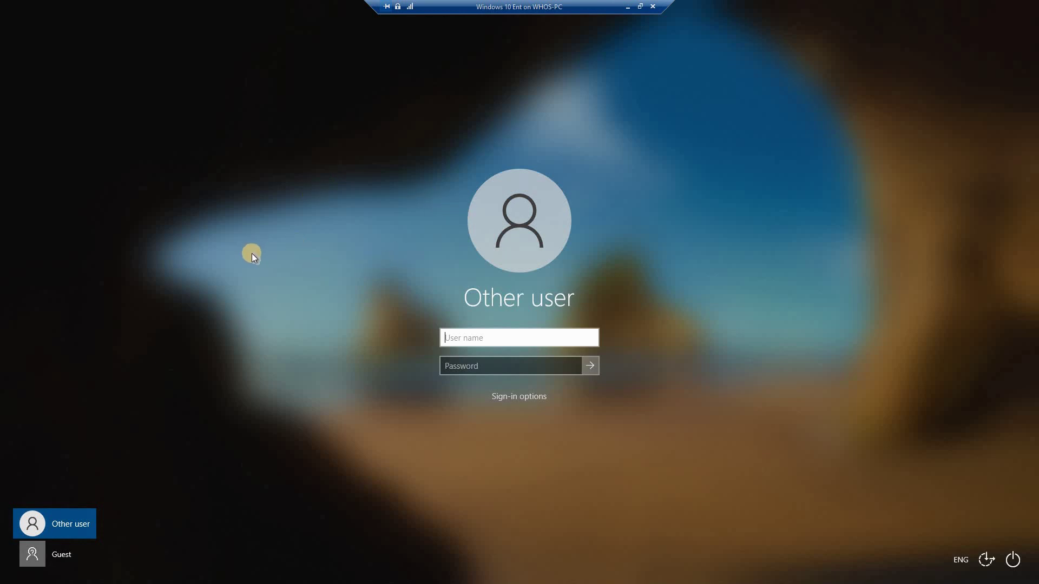
Sign in as the administrator, entering the account's user name and password
type("kst")
left_click(469, 366)
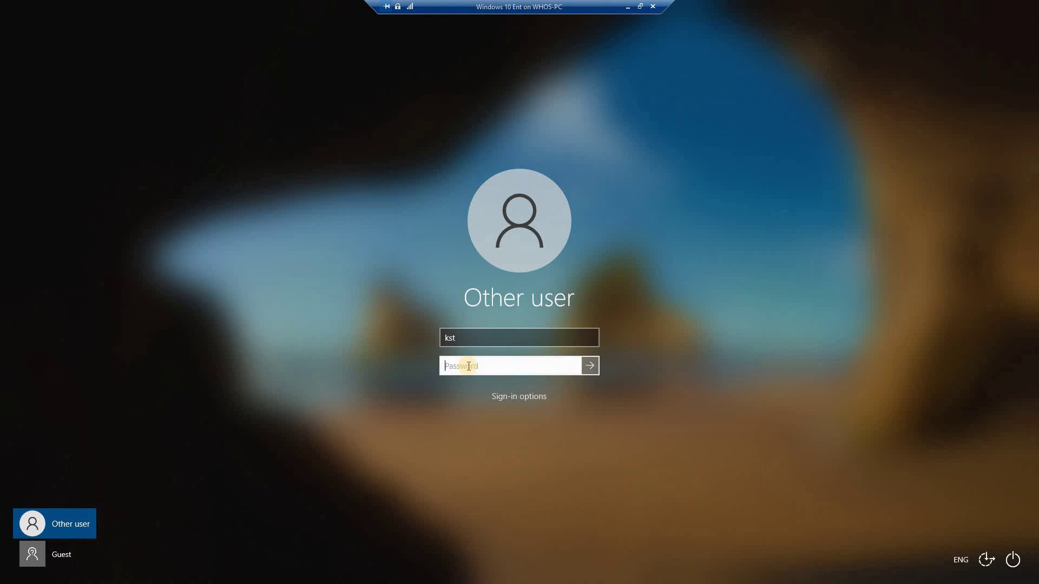
type("pw")
left_click(587, 366)
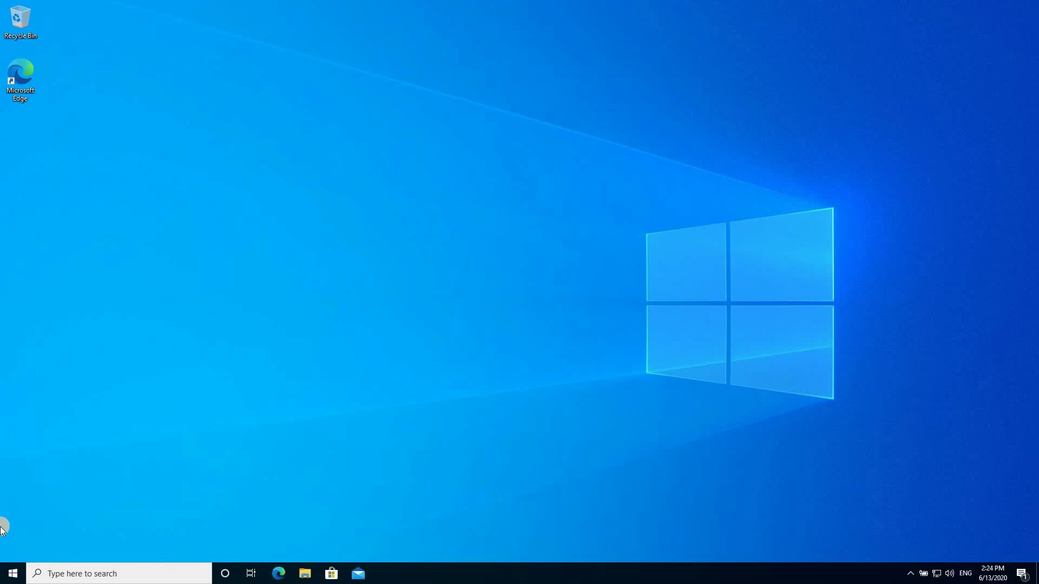
Go to Settings > Accounts > Access work or school and list the provisioning packages
left_click(12, 574)
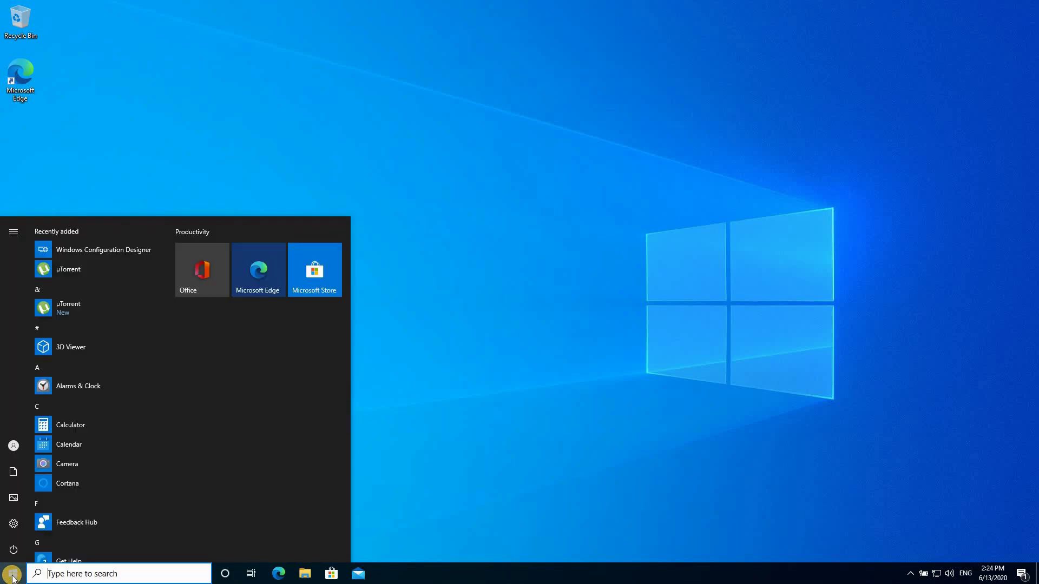
left_click(16, 524)
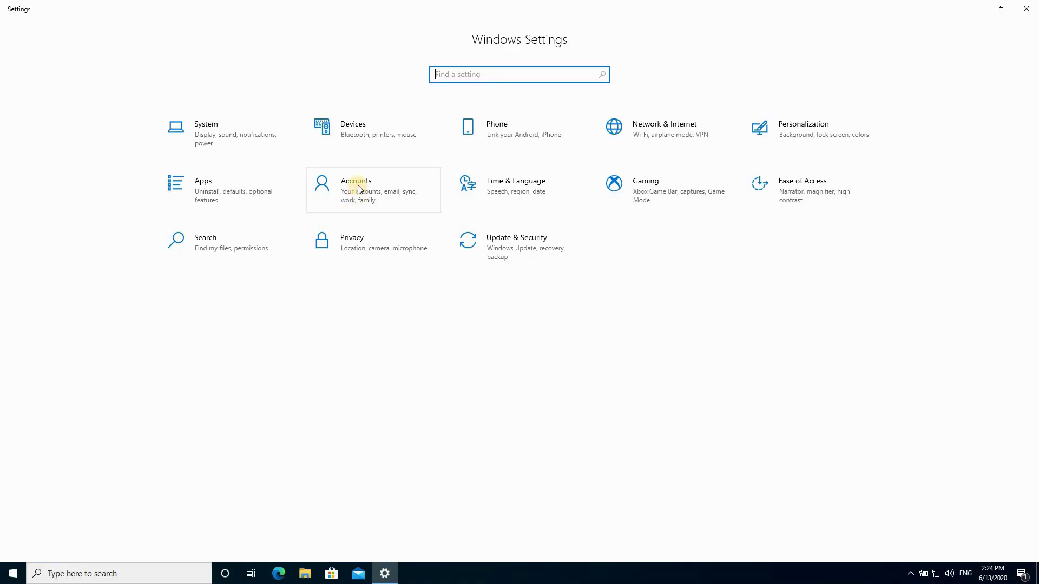
left_click(359, 187)
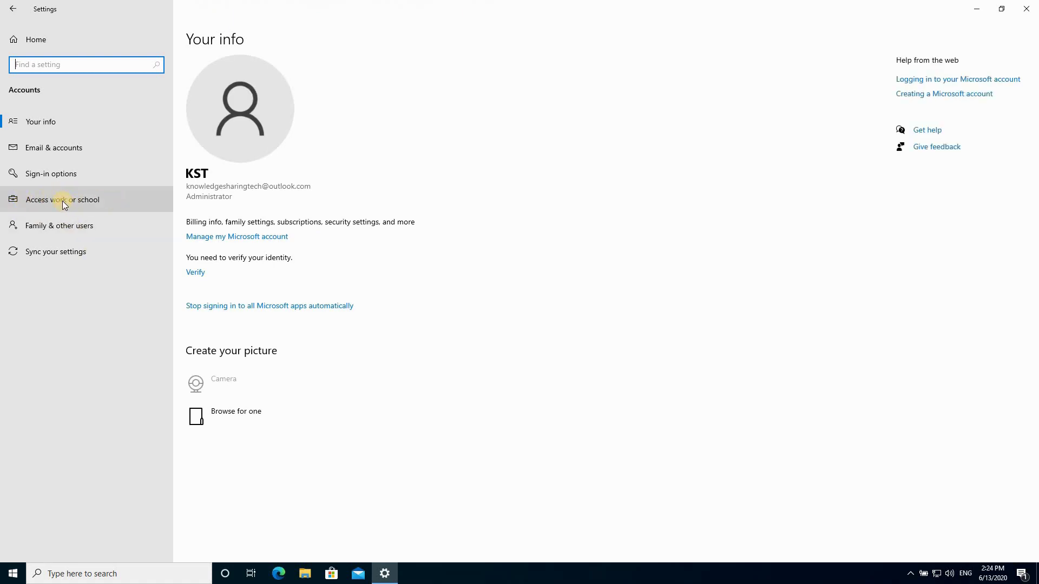
left_click(63, 200)
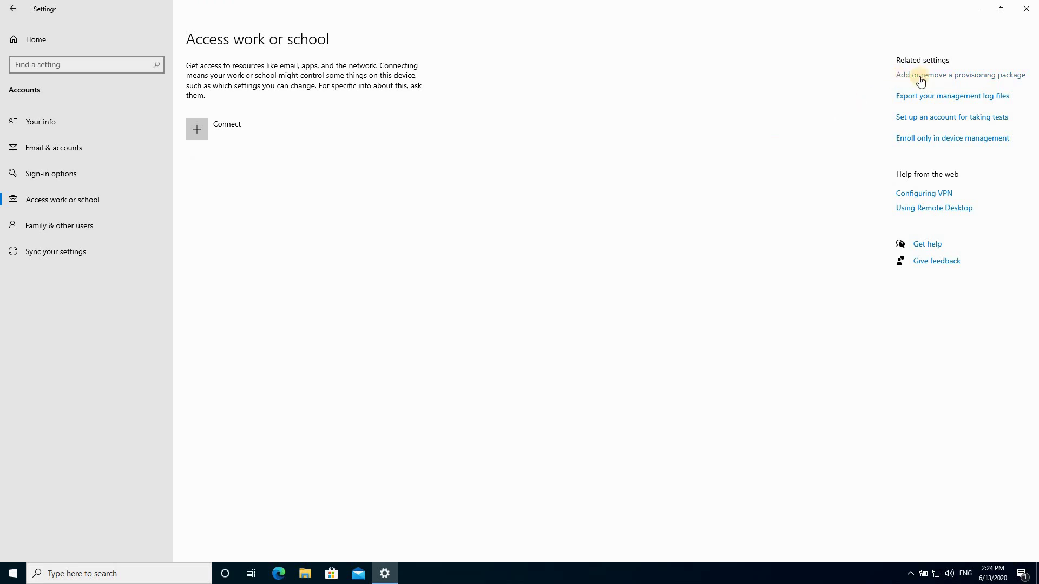
left_click(979, 74)
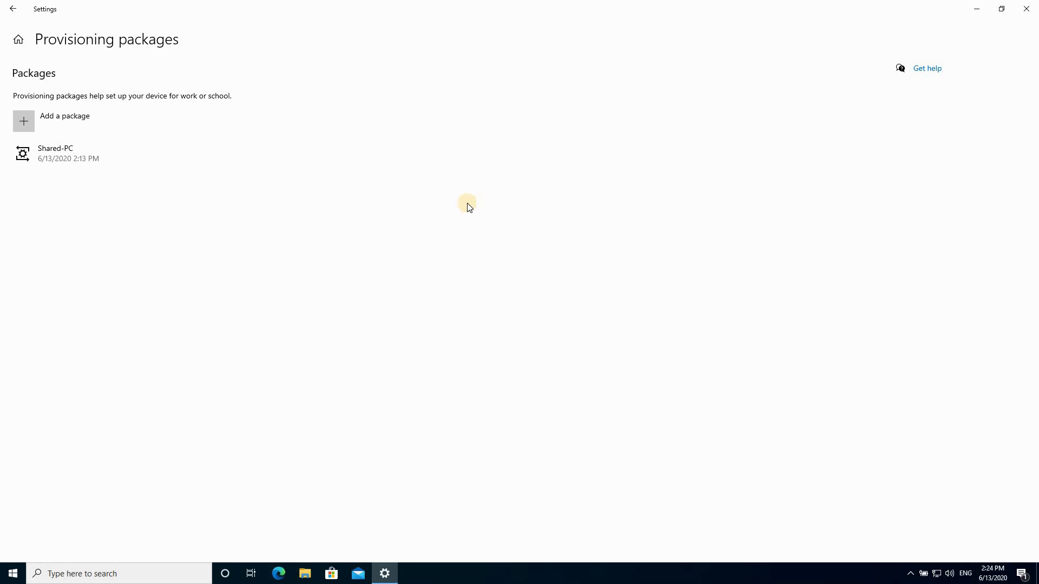
Remove the Shared-PC package, approve the UAC prompt, and close Settings
left_click(48, 156)
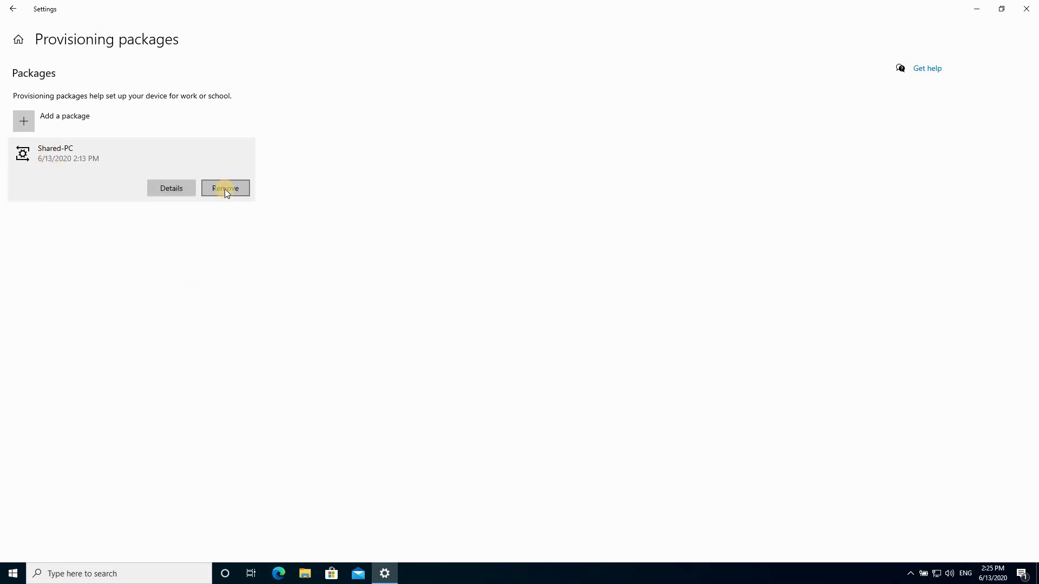
left_click(225, 189)
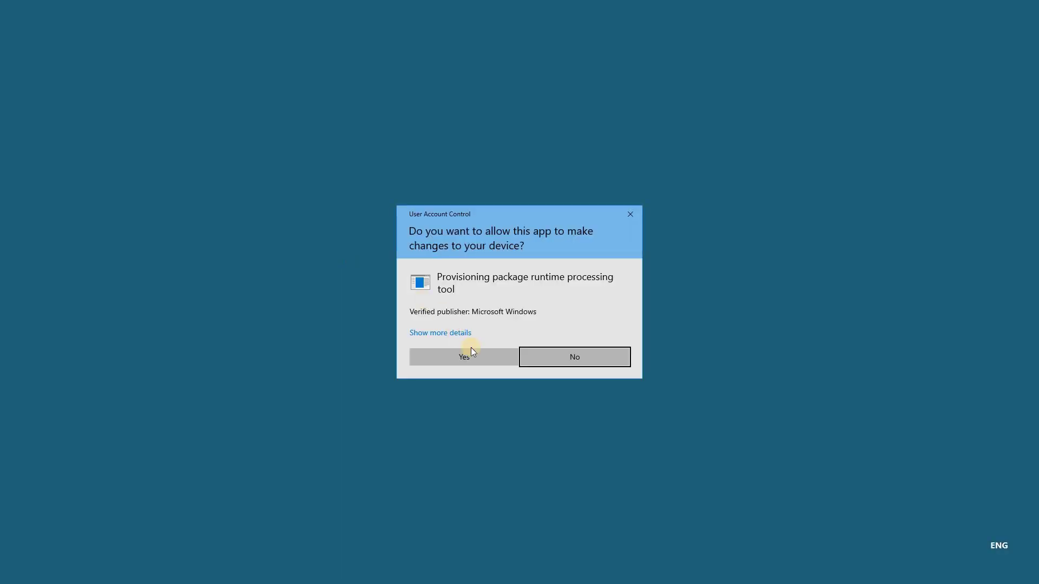
left_click(459, 358)
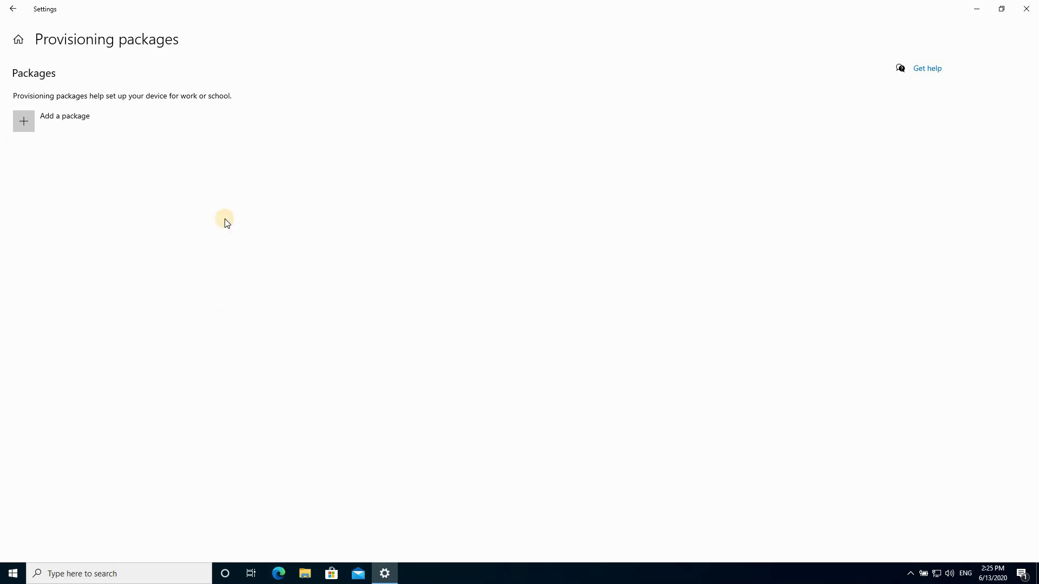
left_click(1024, 9)
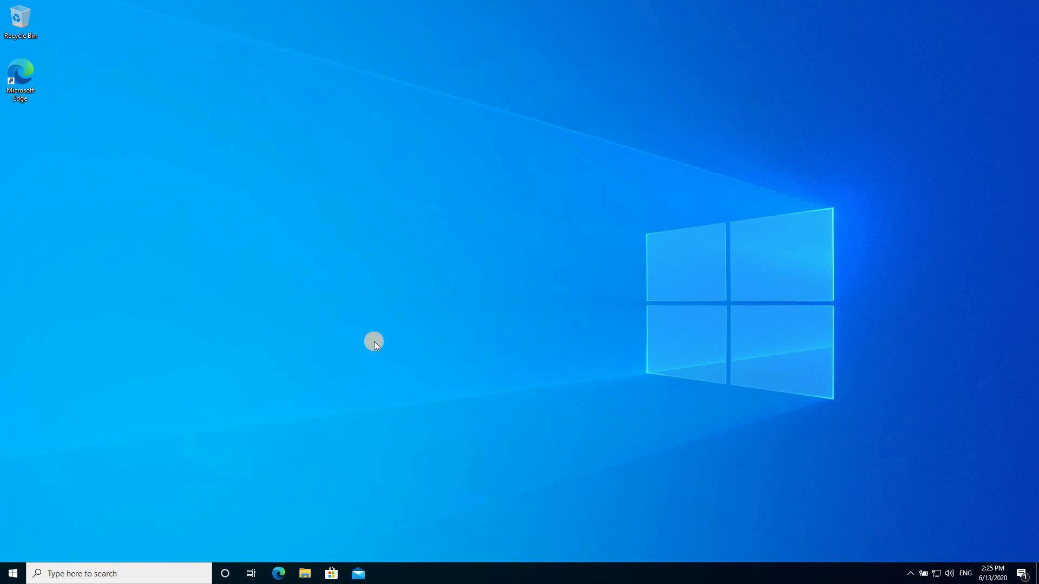